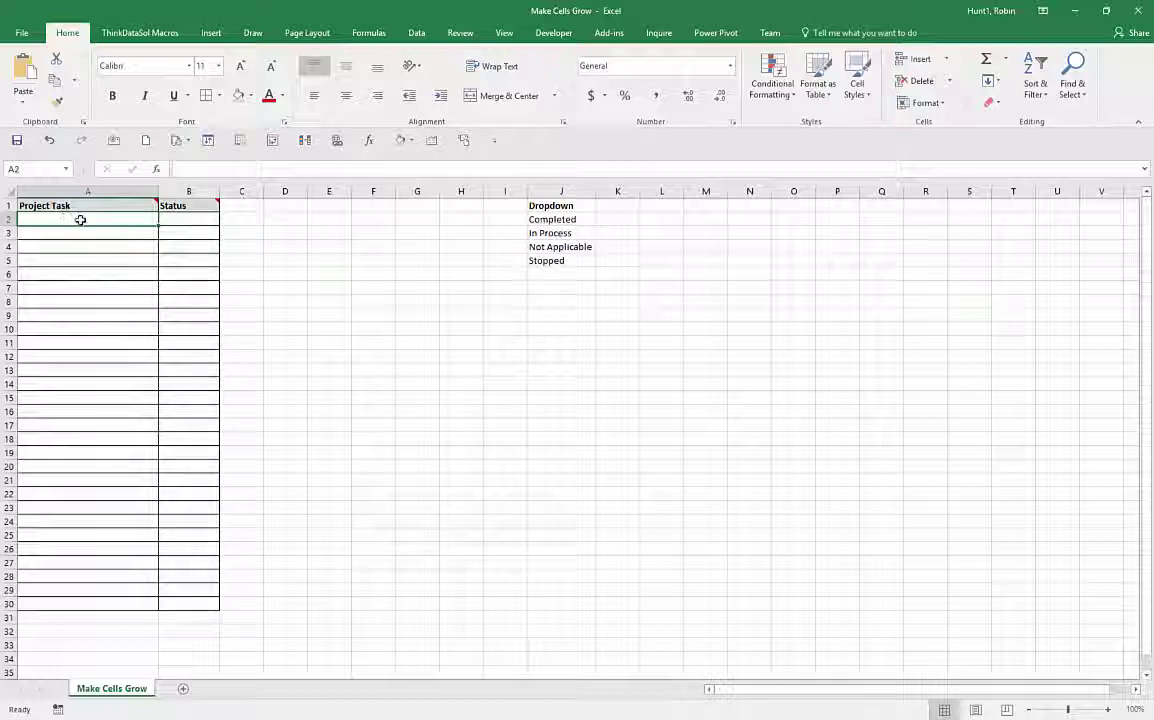
Step: Format A2:A30 with Distributed (Indent) horizontal and Distributed vertical alignment
drag(80, 219, 94, 604)
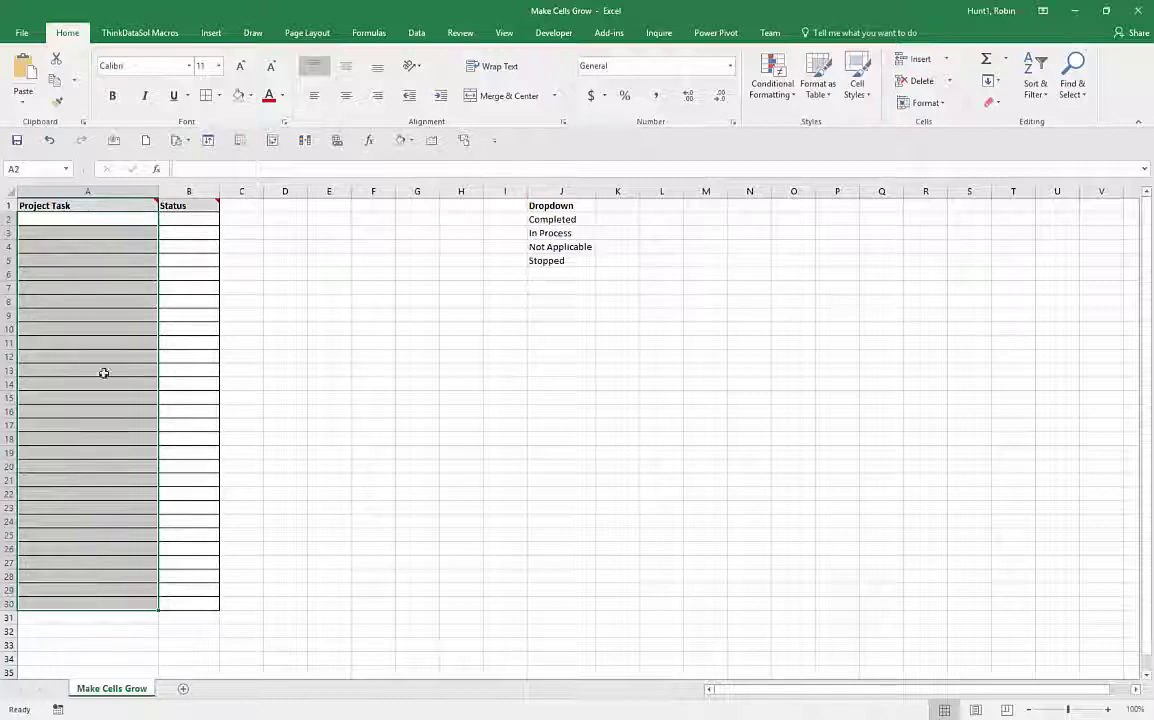
right_click(119, 226)
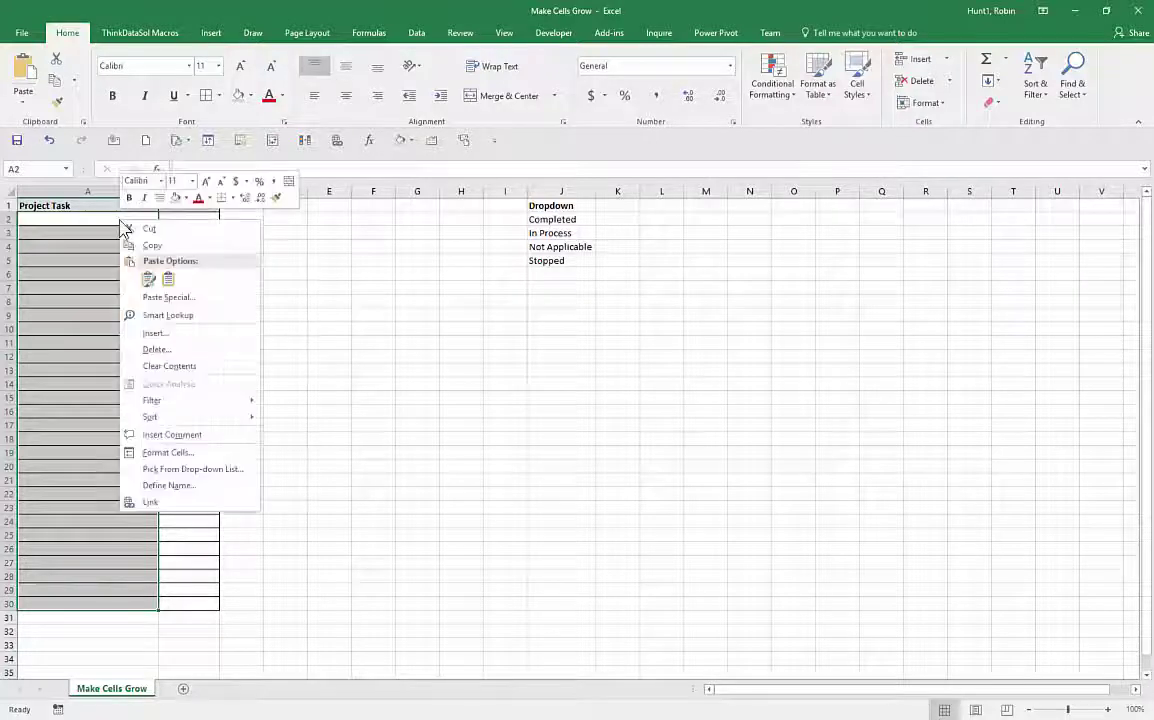
click(167, 452)
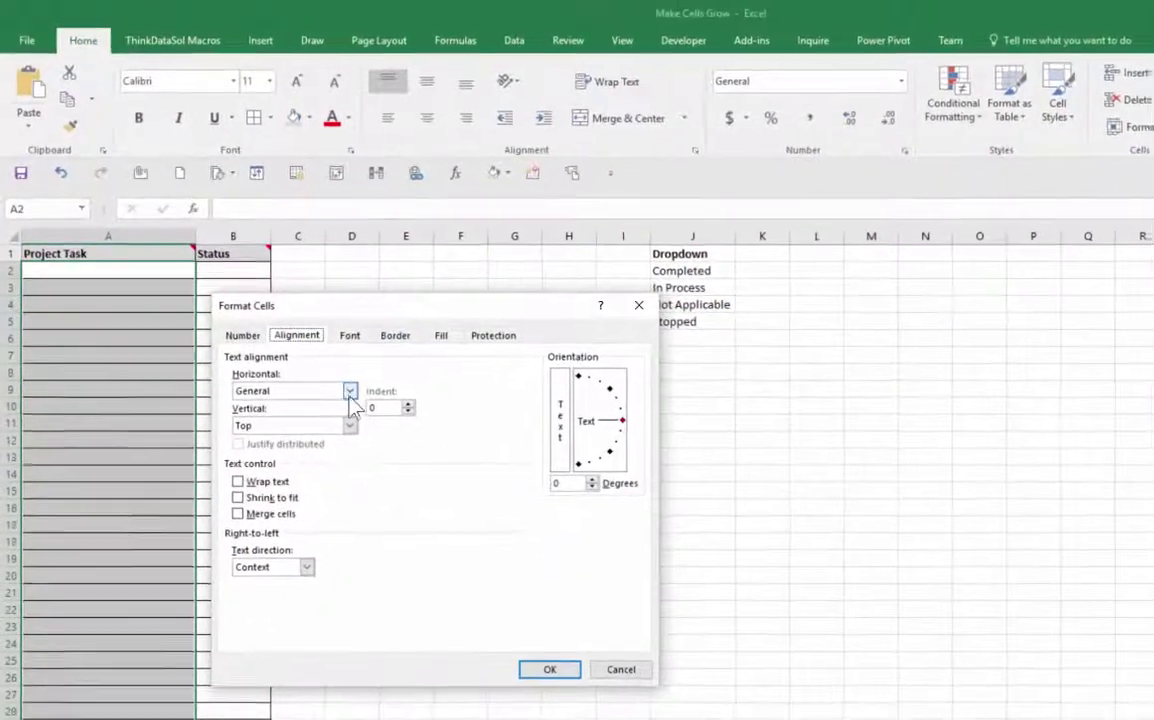
click(117, 361)
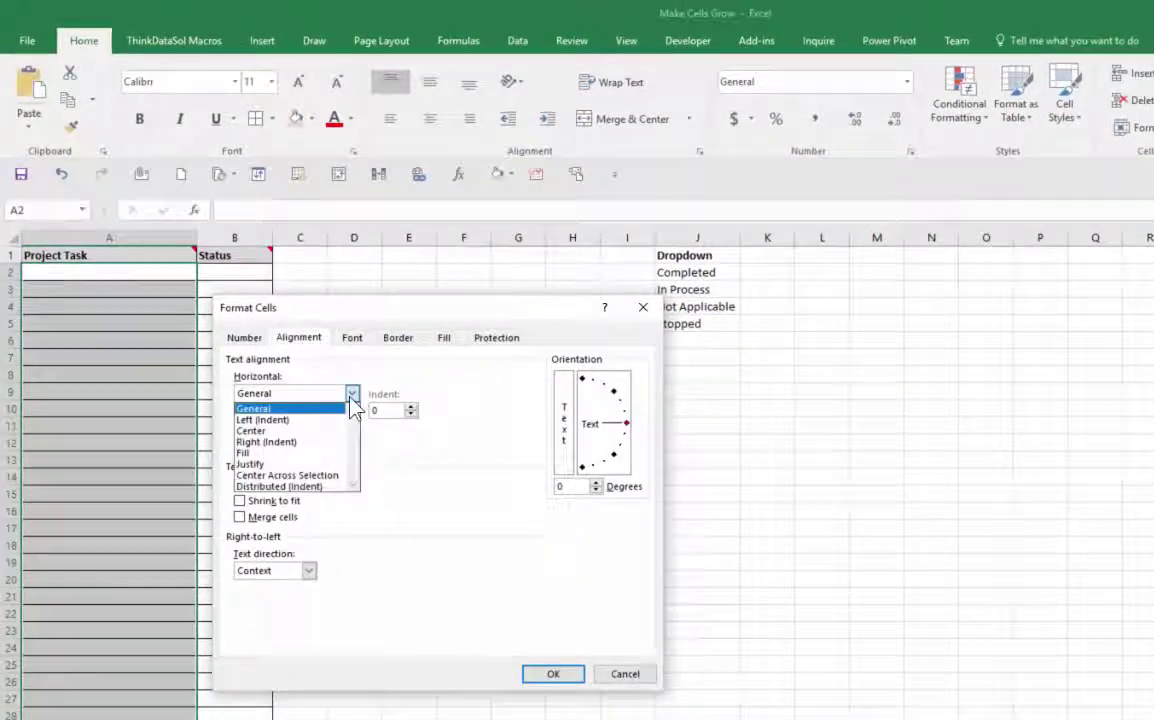
click(285, 486)
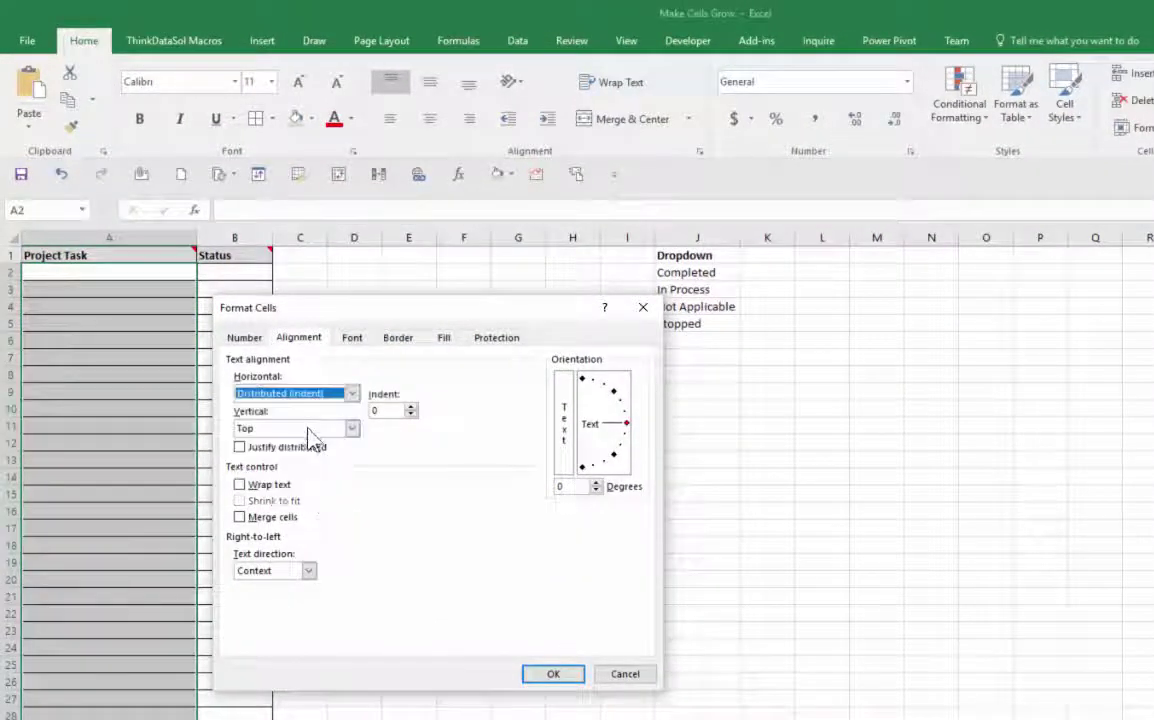
click(307, 430)
click(297, 490)
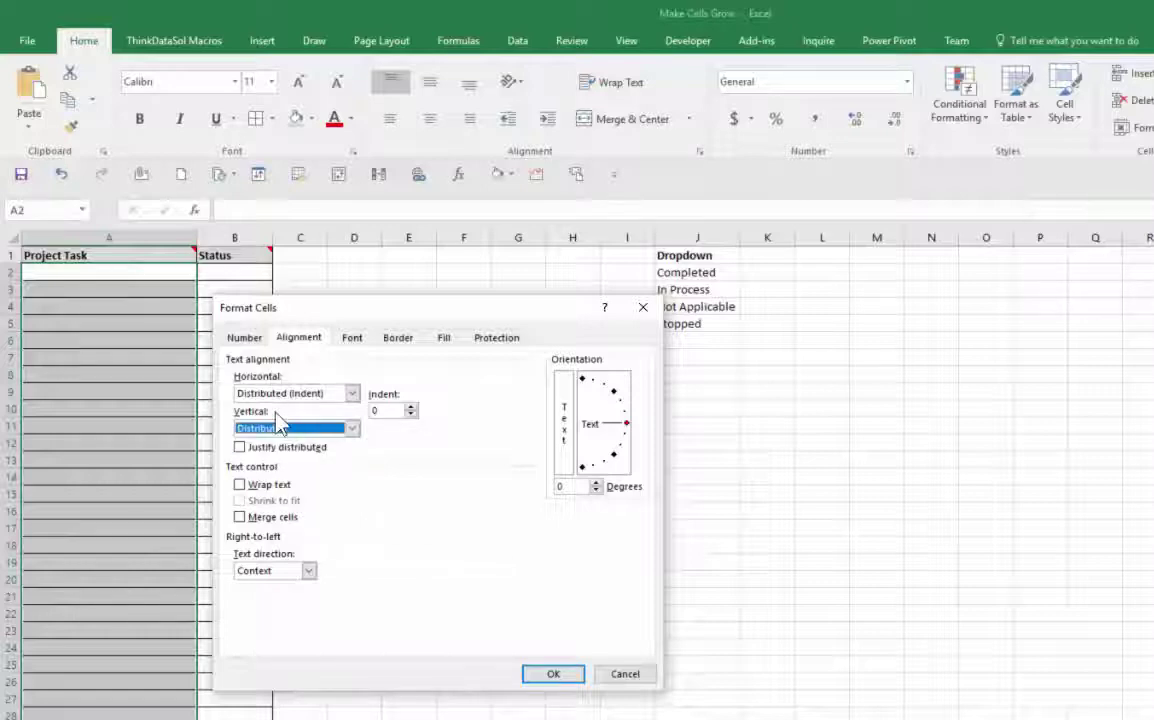
click(556, 674)
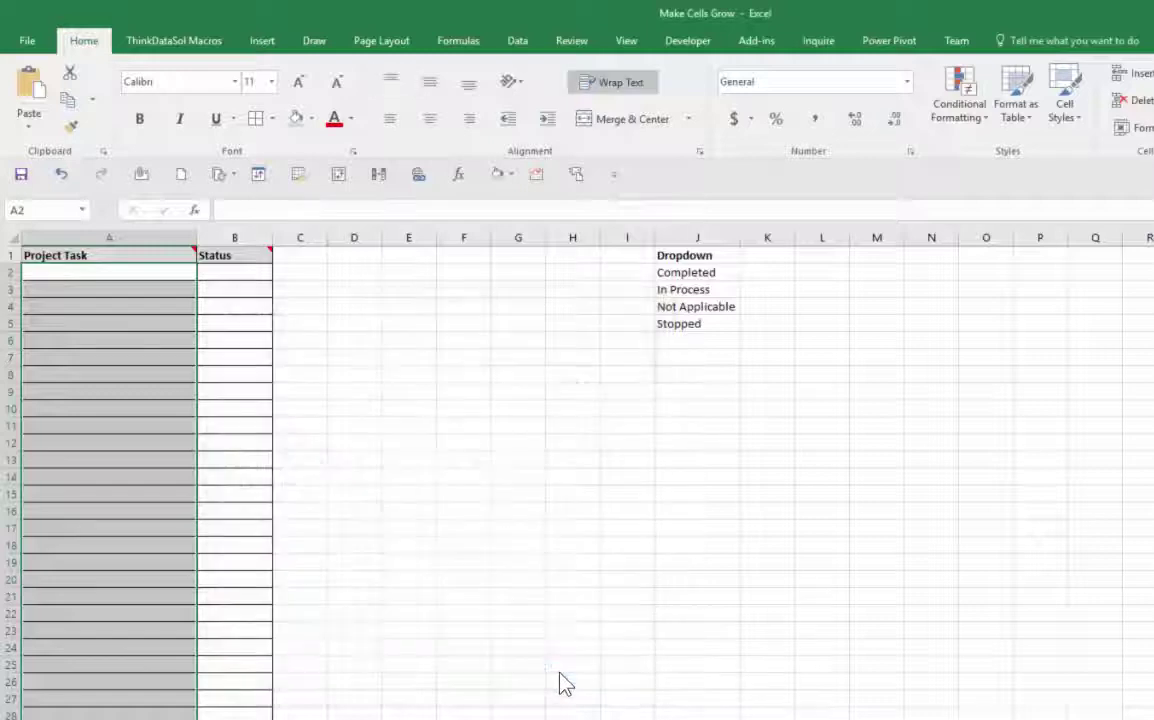
Step: Enter 'This will expand as type more text in the cell and save me some time.' in A2
click(75, 275)
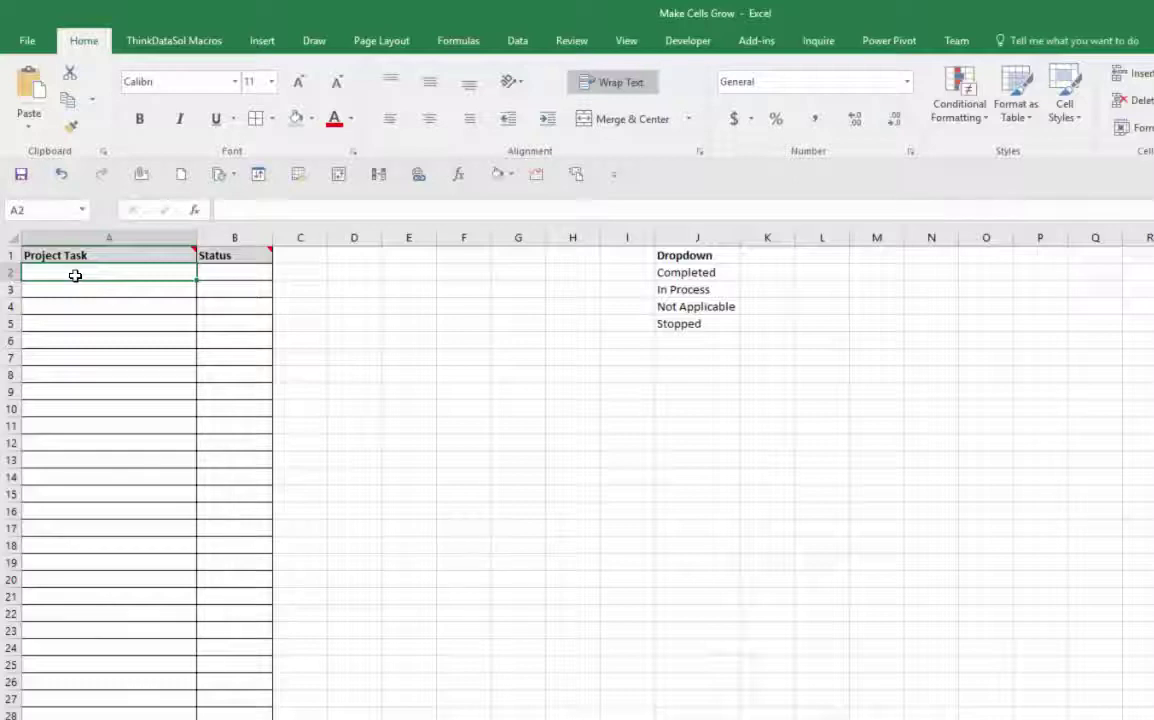
text(This will ex)
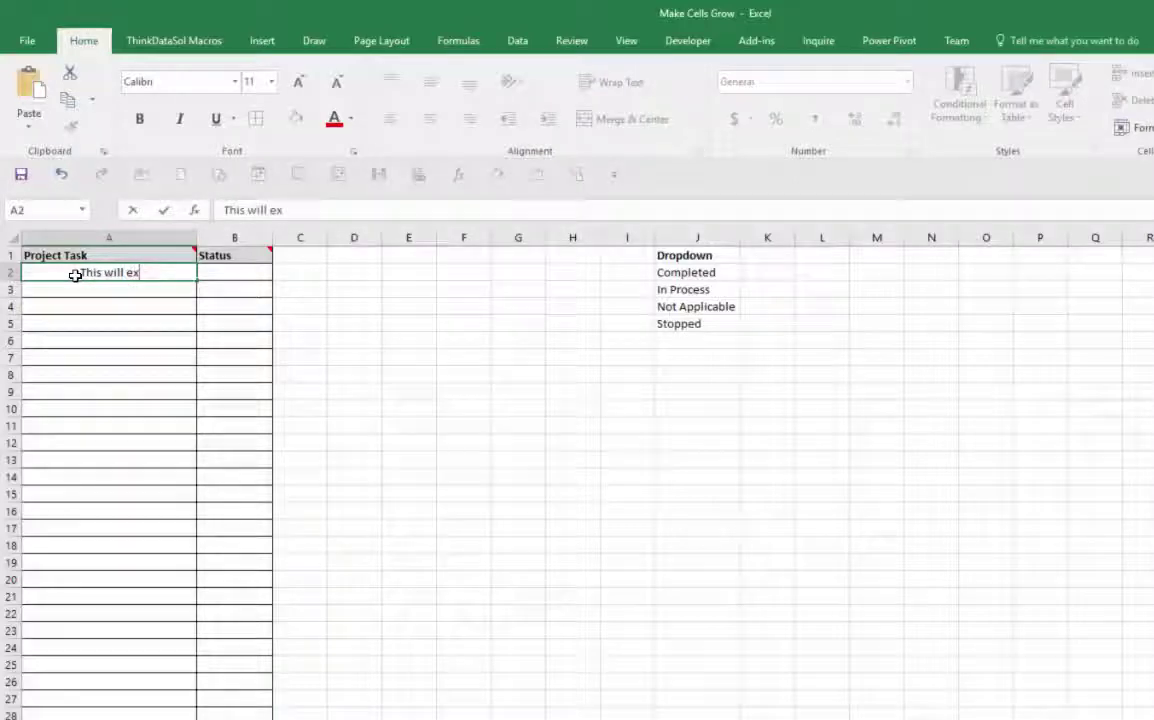
text(pand as typ)
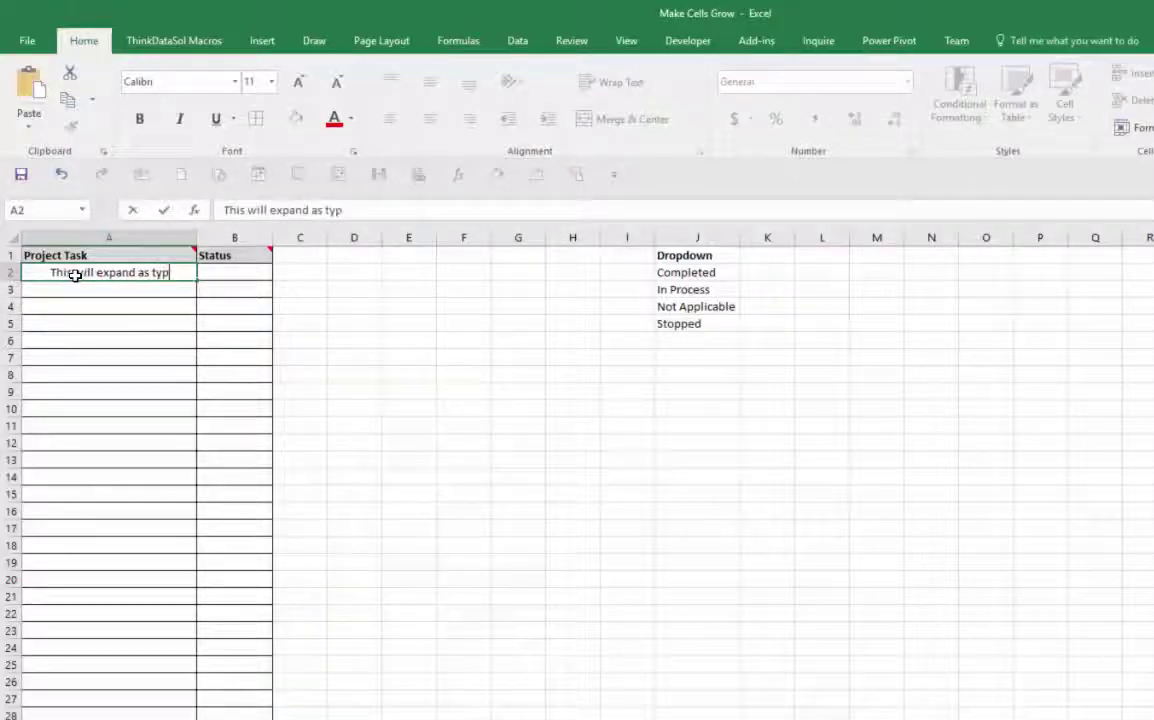
text(e more text in th)
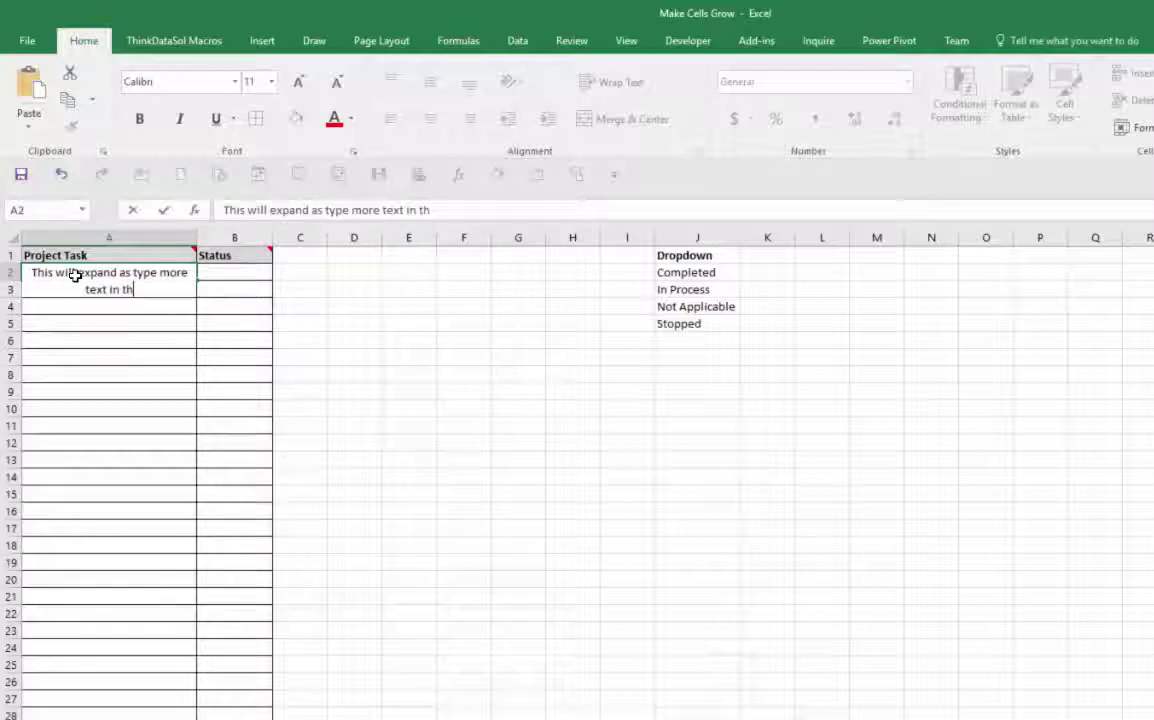
text(e cell)
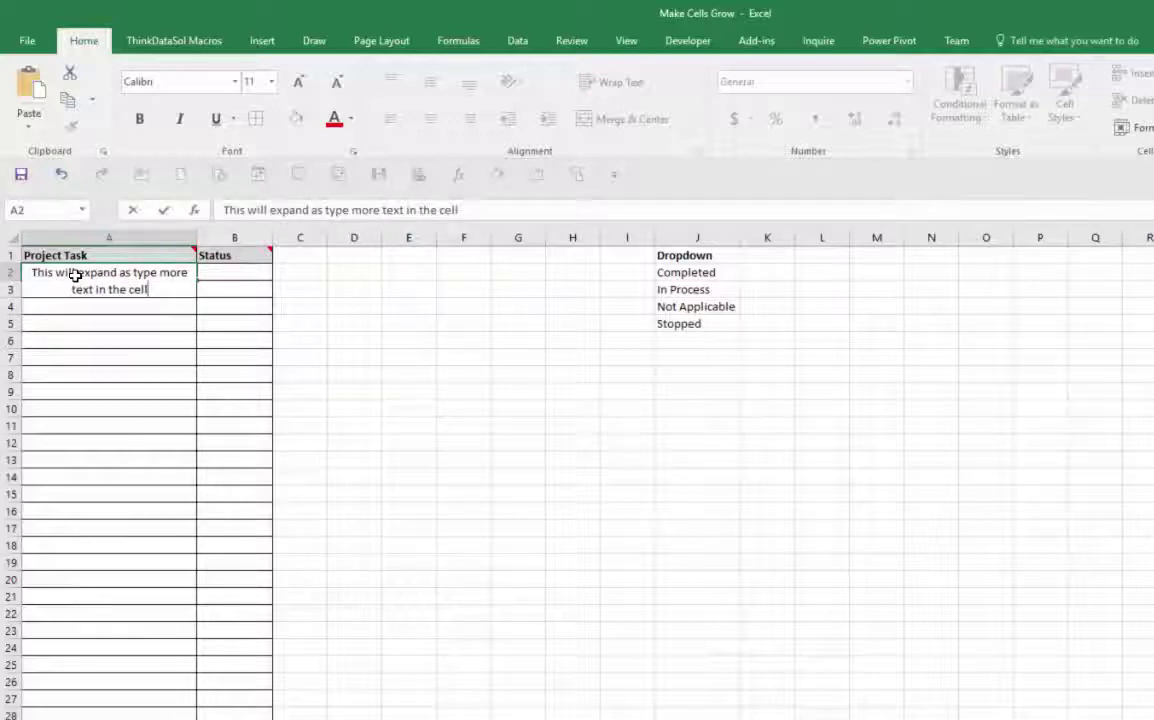
text( and save )
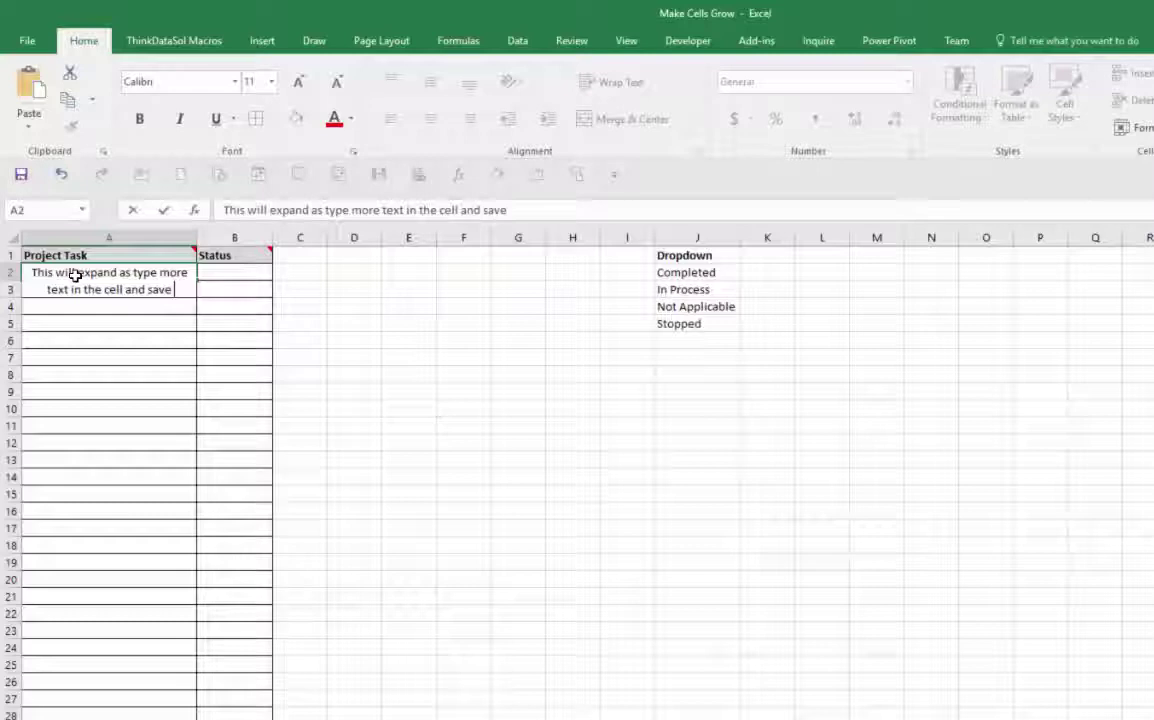
text(me some time.)
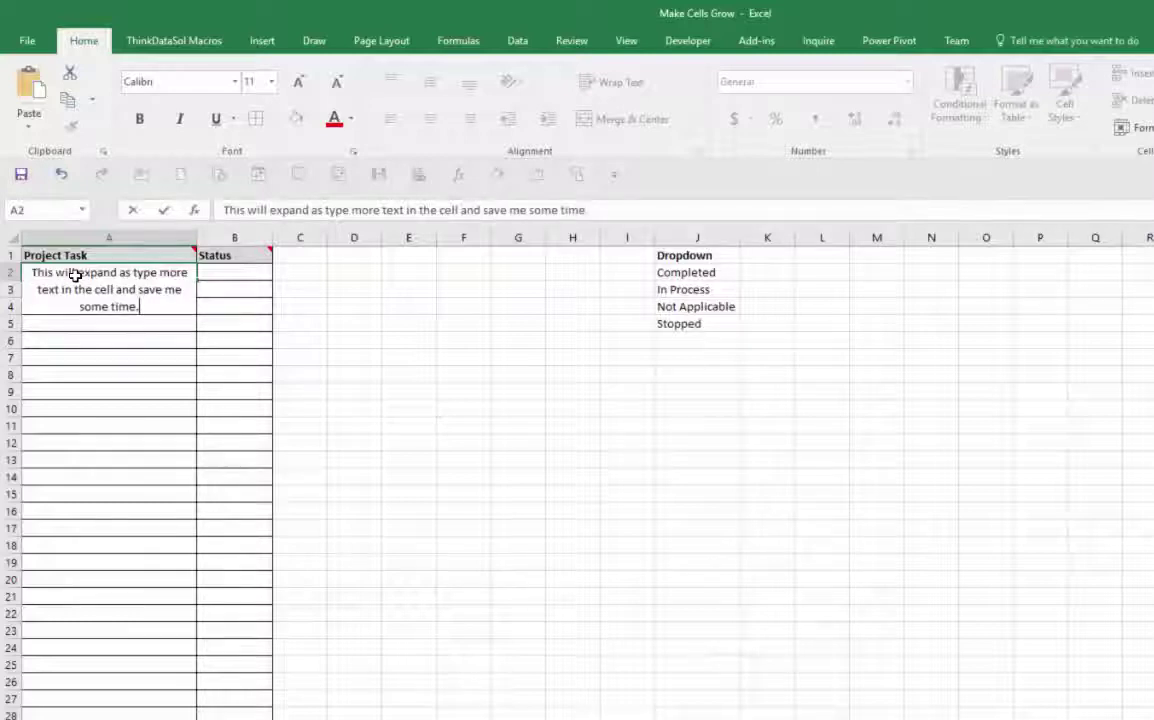
key(Return)
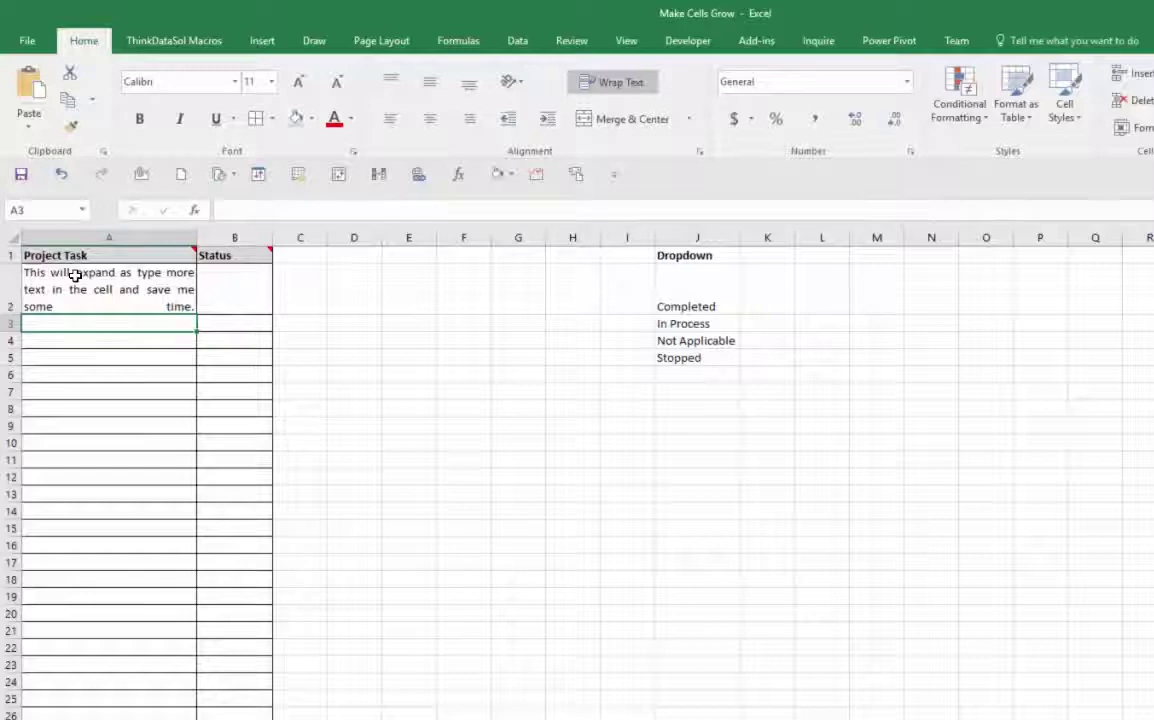
Step: Left-align the task text in A2
click(75, 276)
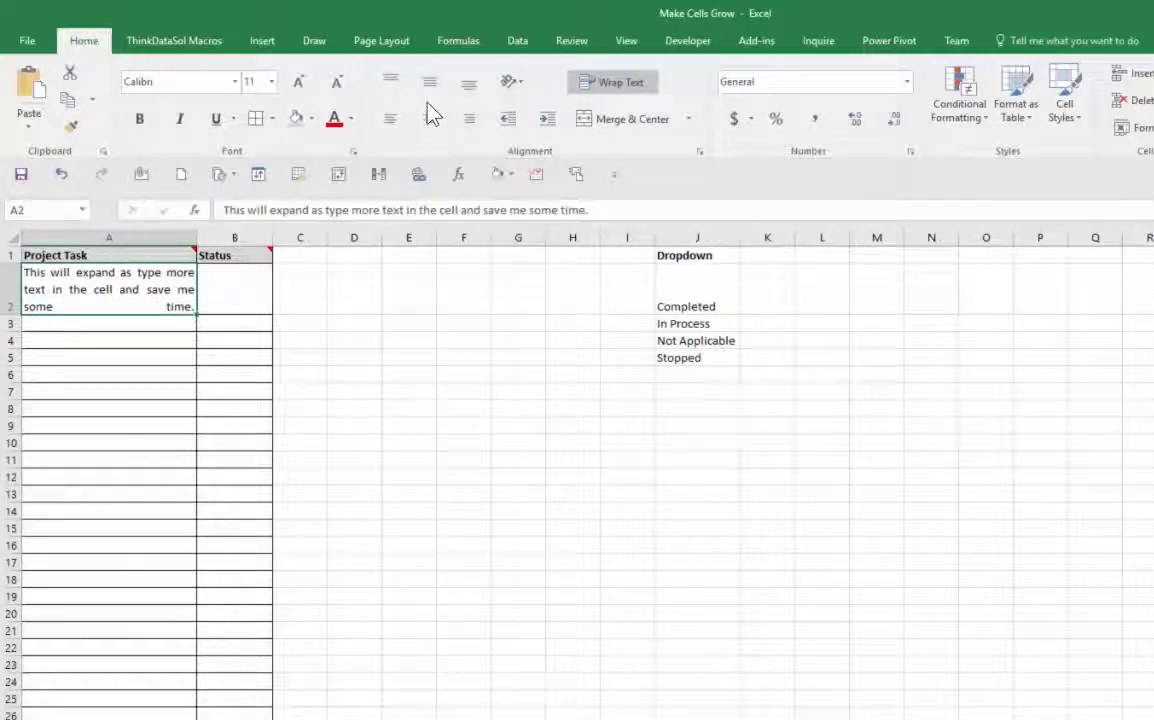
click(391, 121)
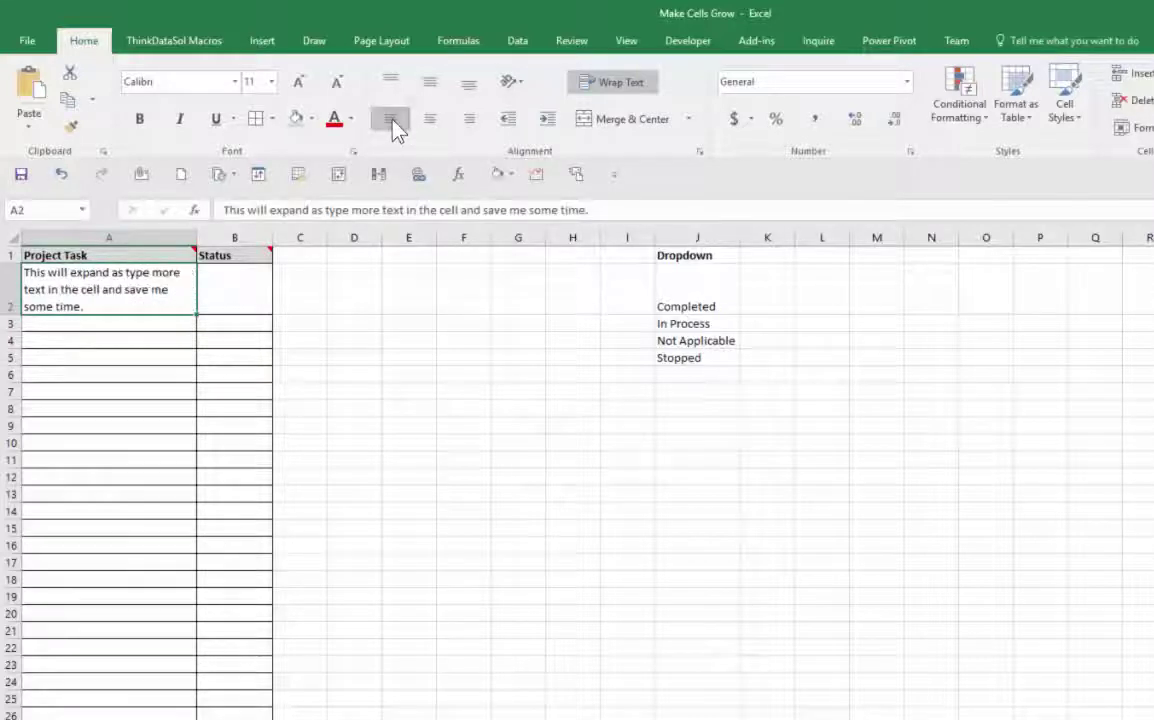
click(100, 321)
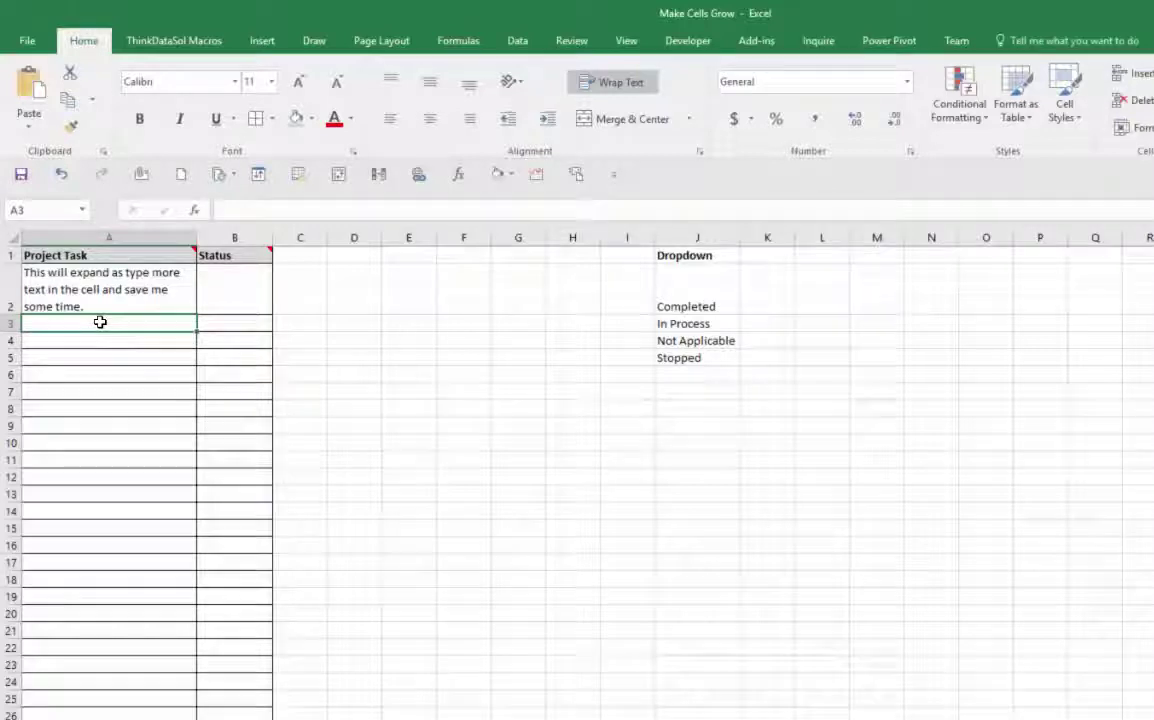
Step: Enter tasks 'Post tips and tricks on blog', 'Promise to post more videos…' and 'Never stop learning.'
text(Po)
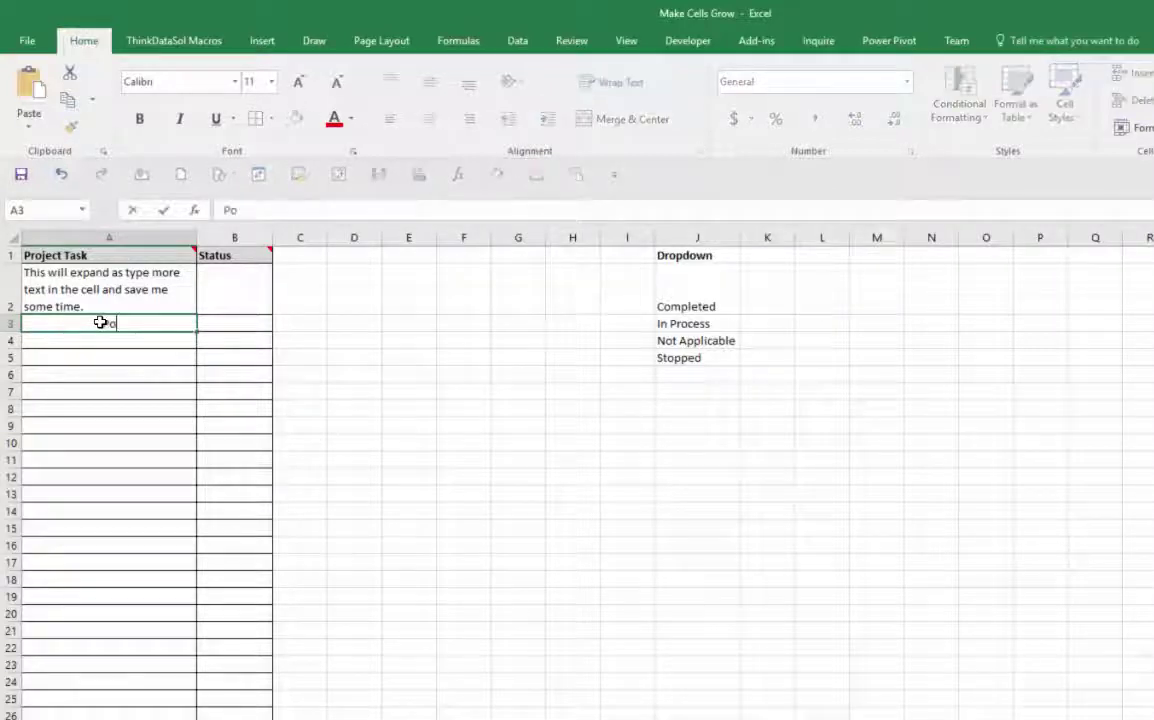
text(st tips )
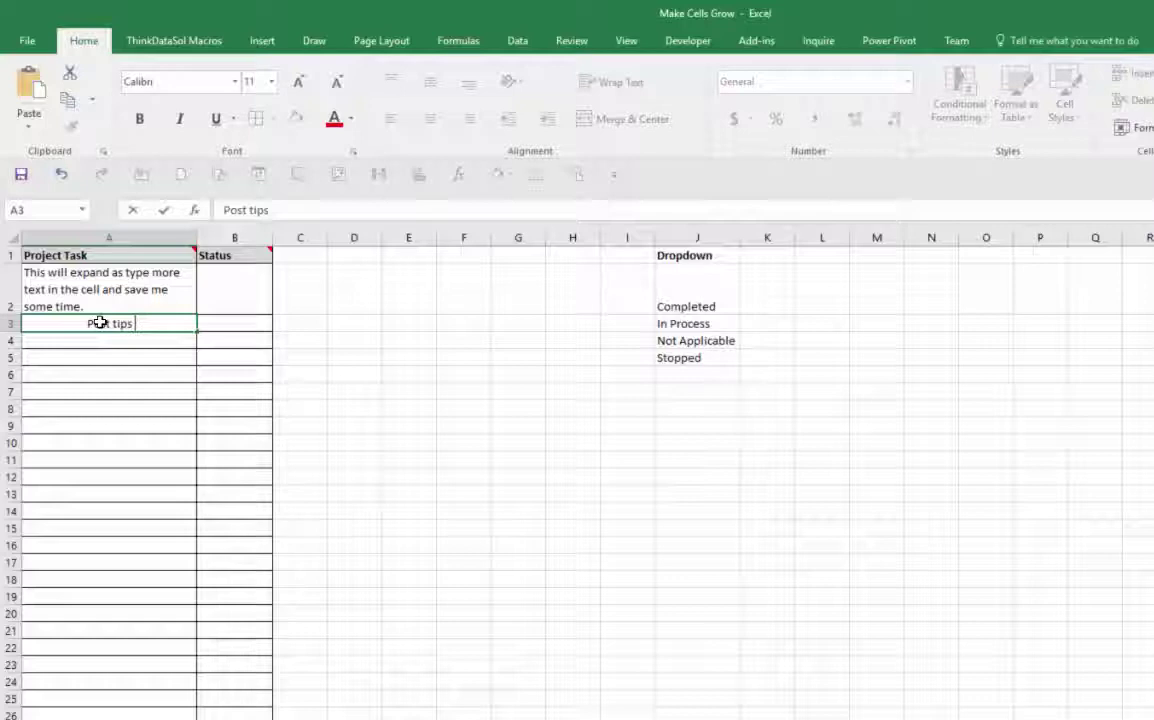
text(and tricks)
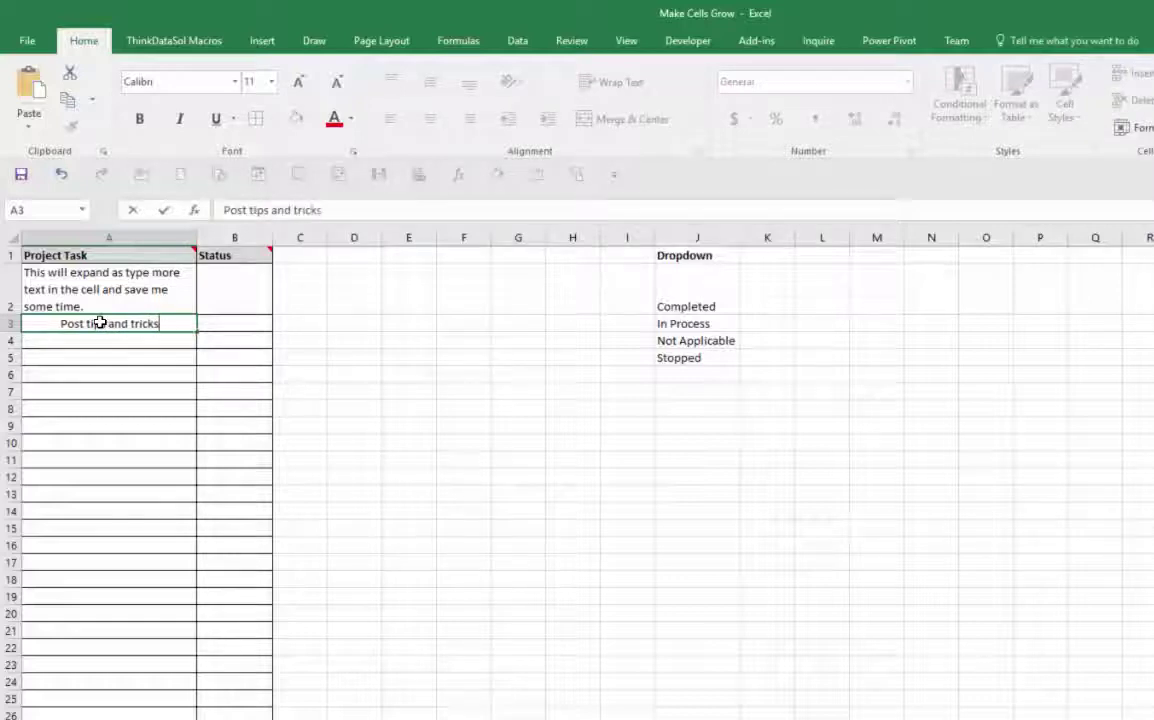
text( on blog)
key(Return)
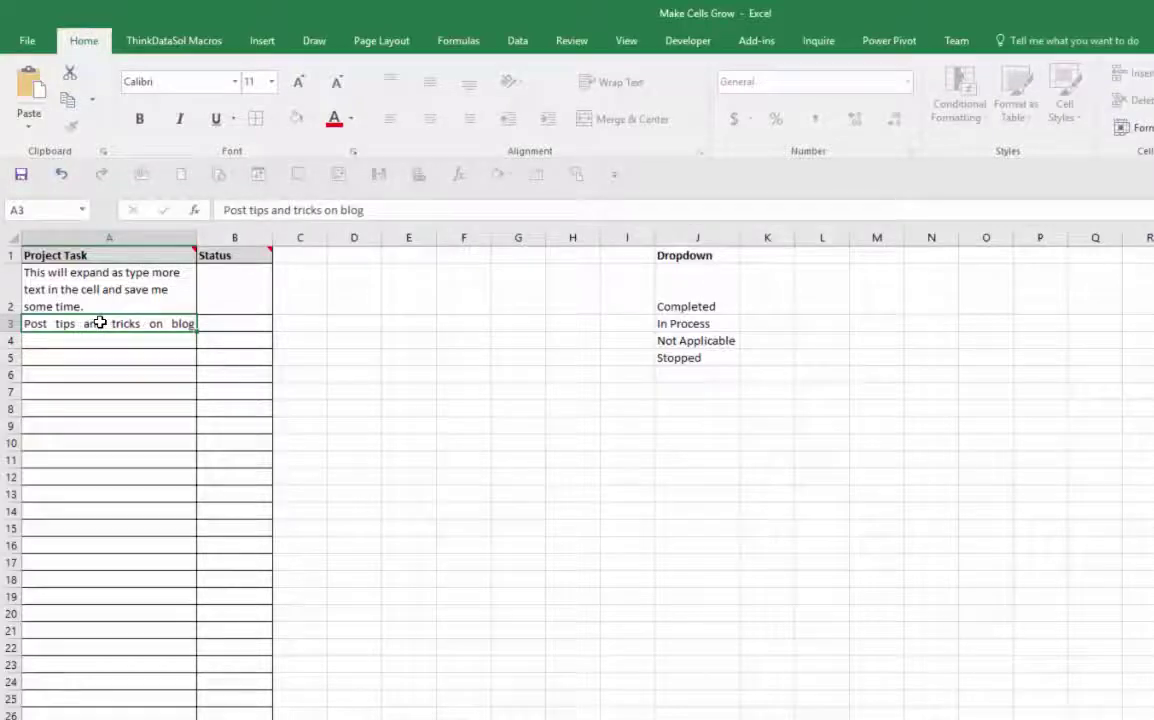
text(Promise to post )
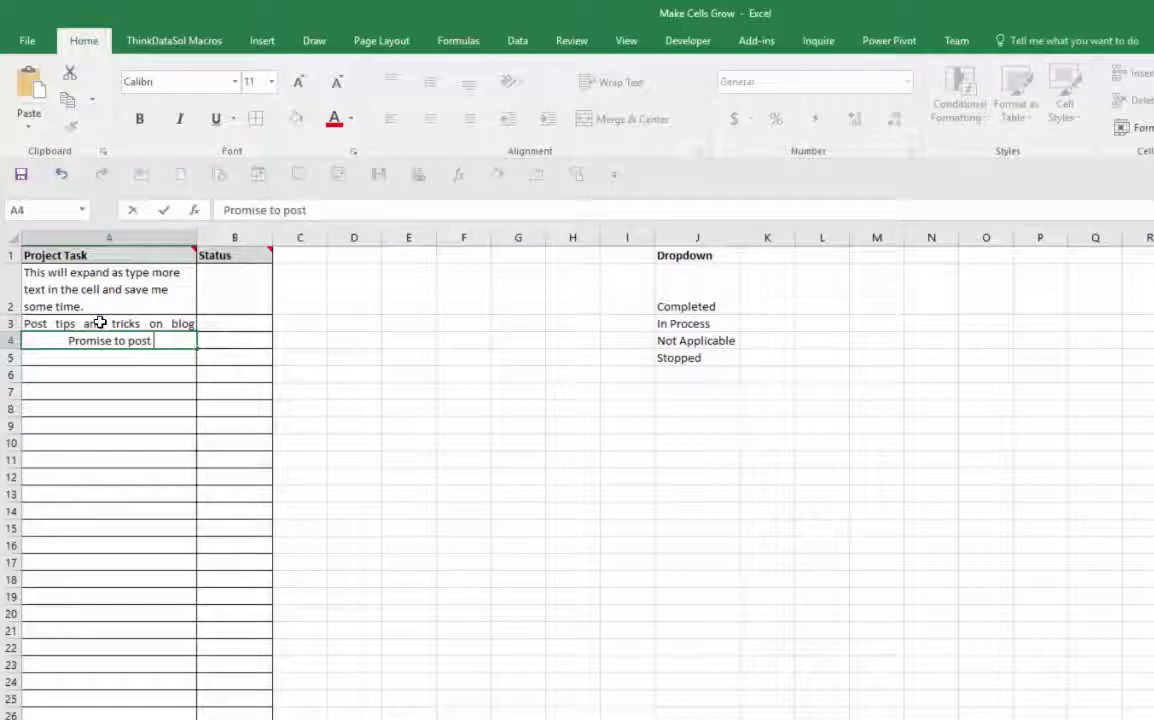
text(more videos)
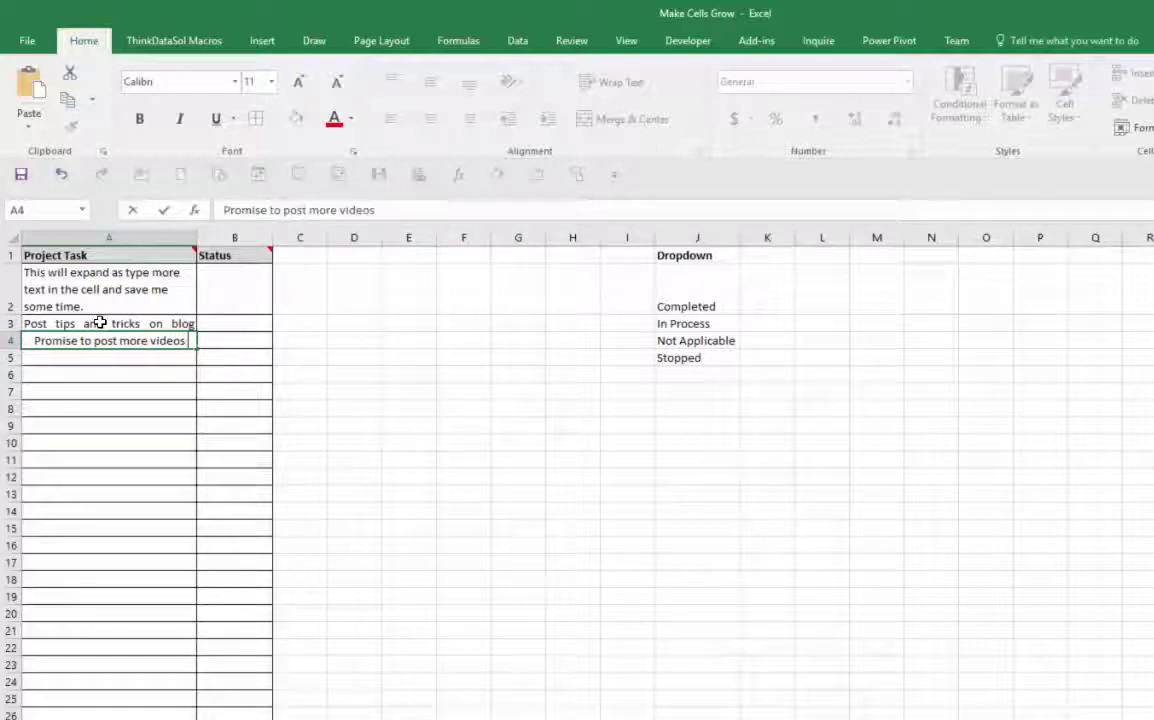
text( if people like a)
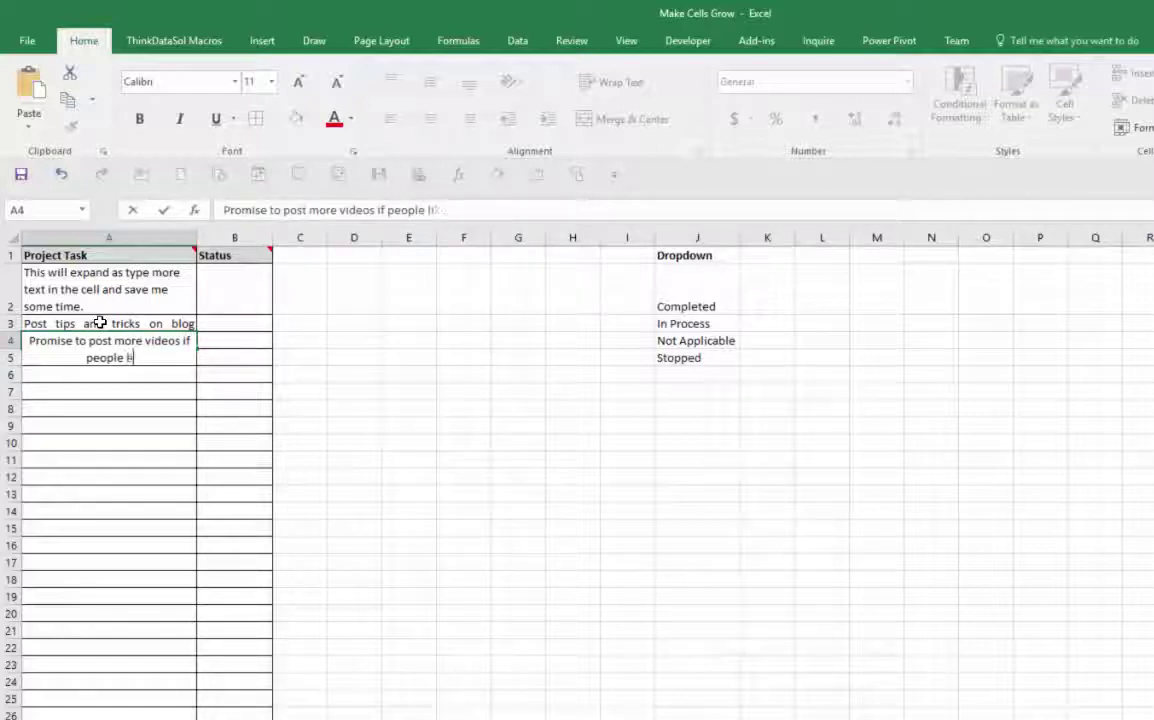
text(nd share this)
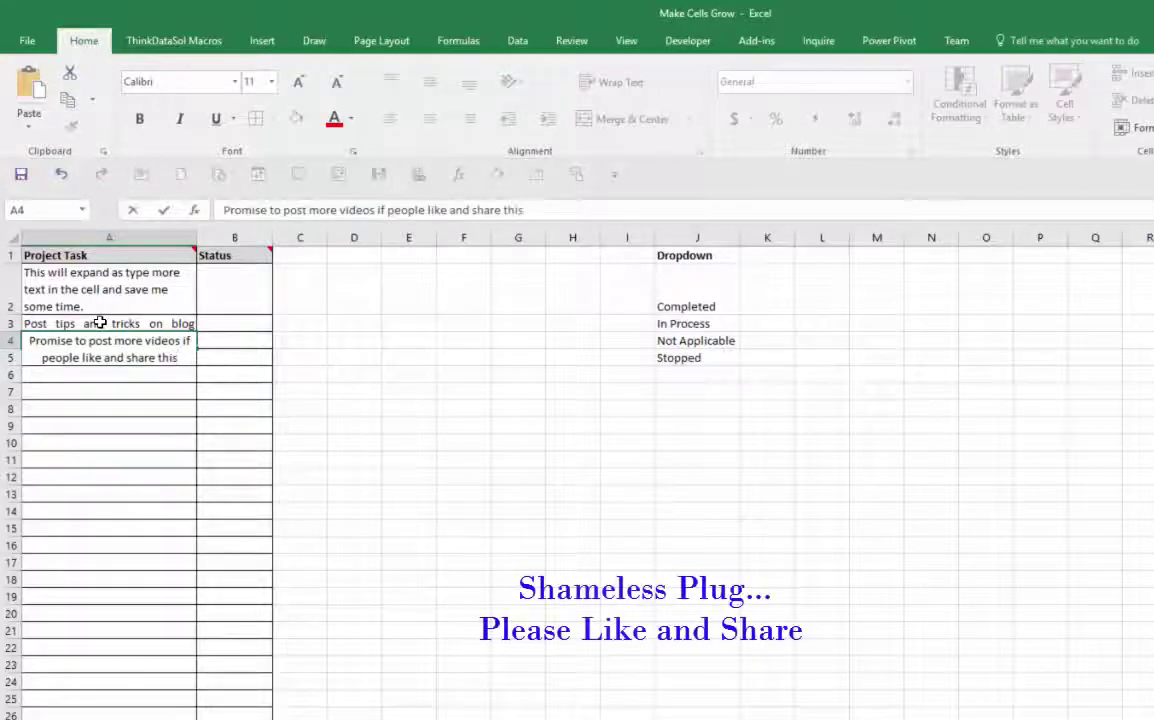
key(Return)
text(Never)
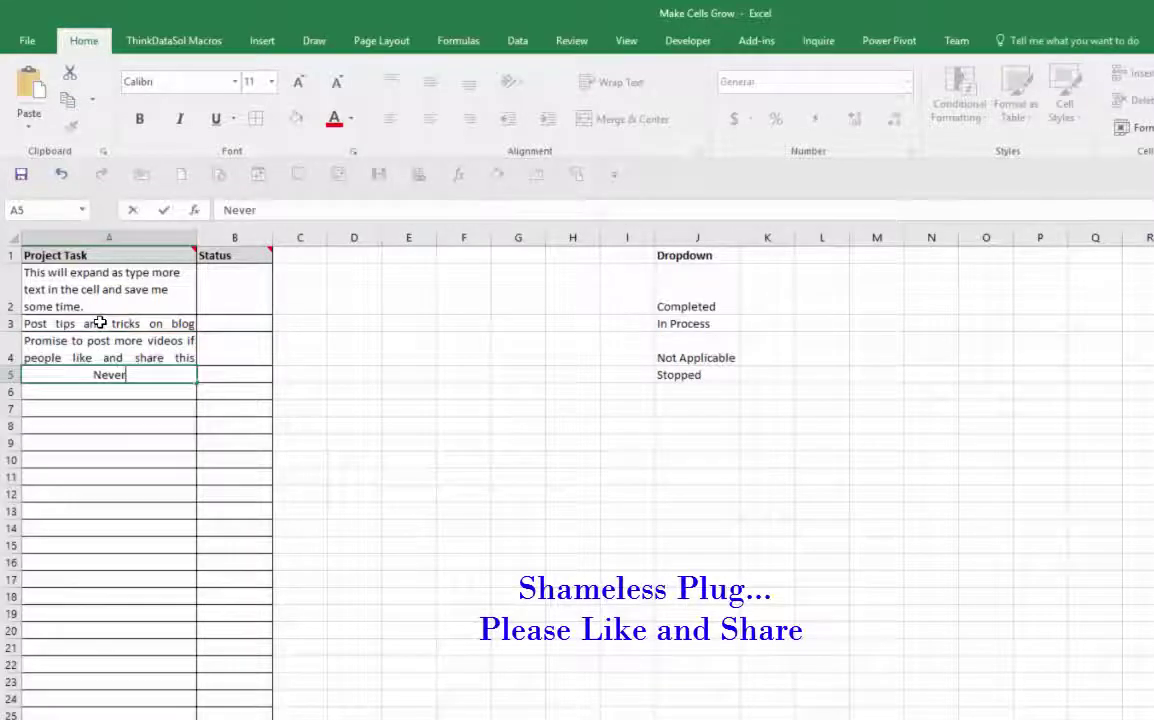
text( stop learning.)
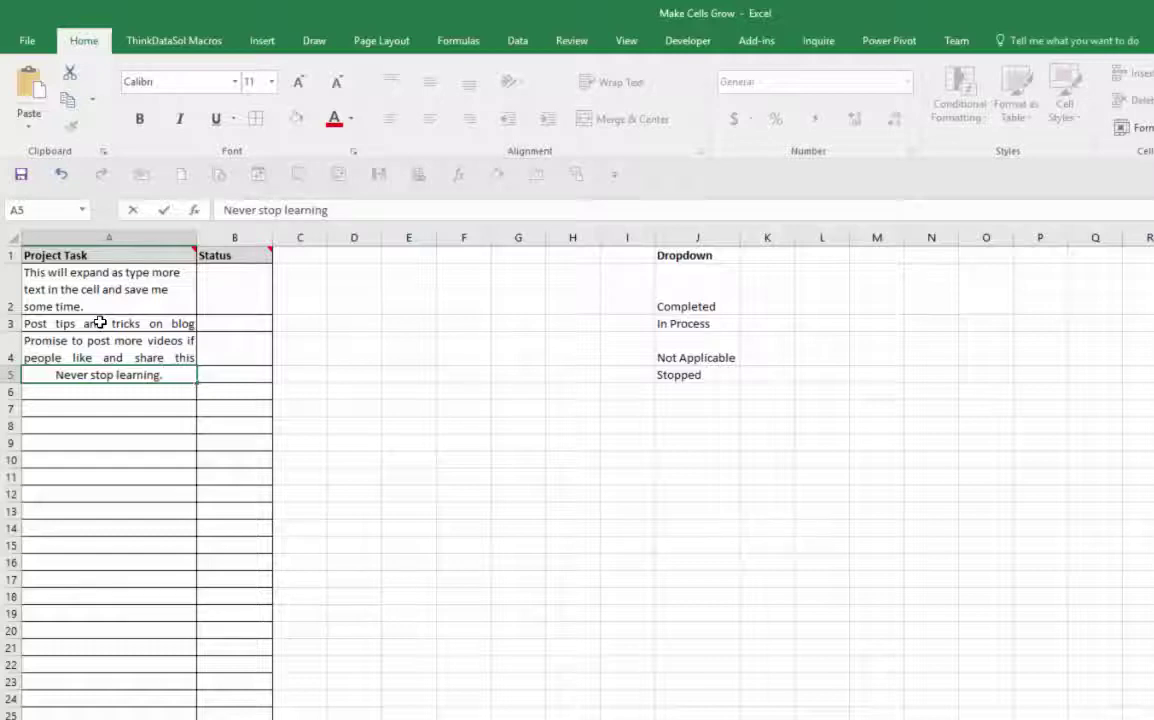
key(Return)
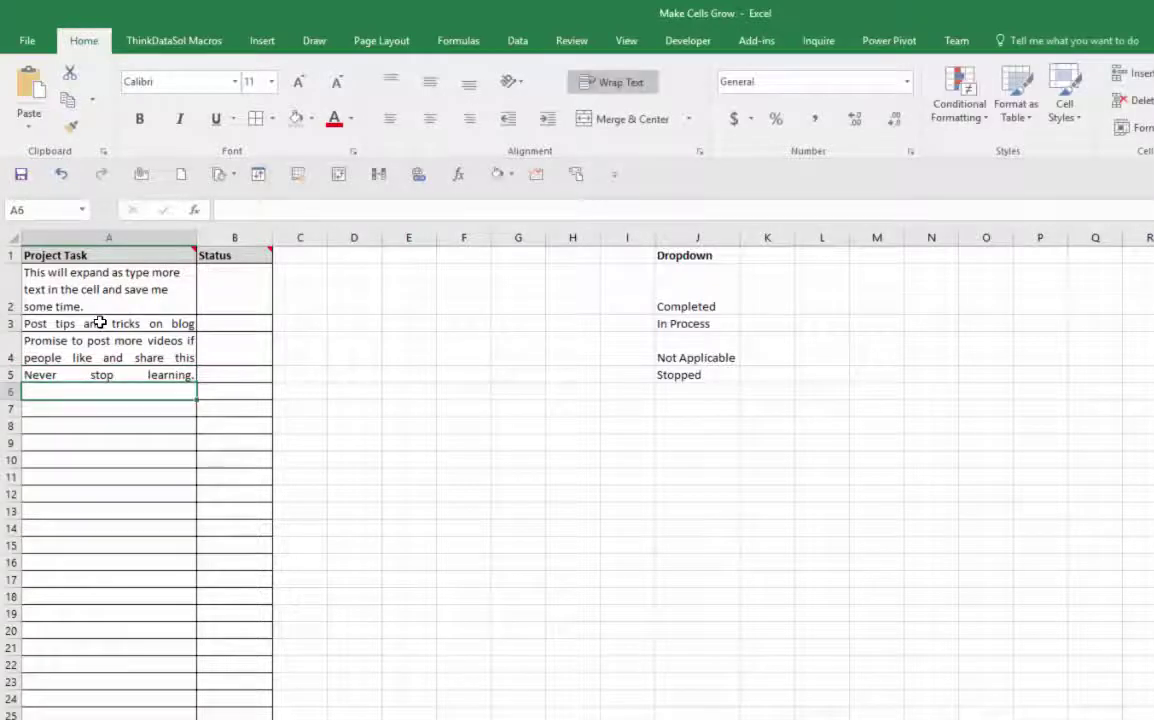
Step: Add 'Message me for the file' and the wrapping LinkedIn Learning content task
text(Message me for t)
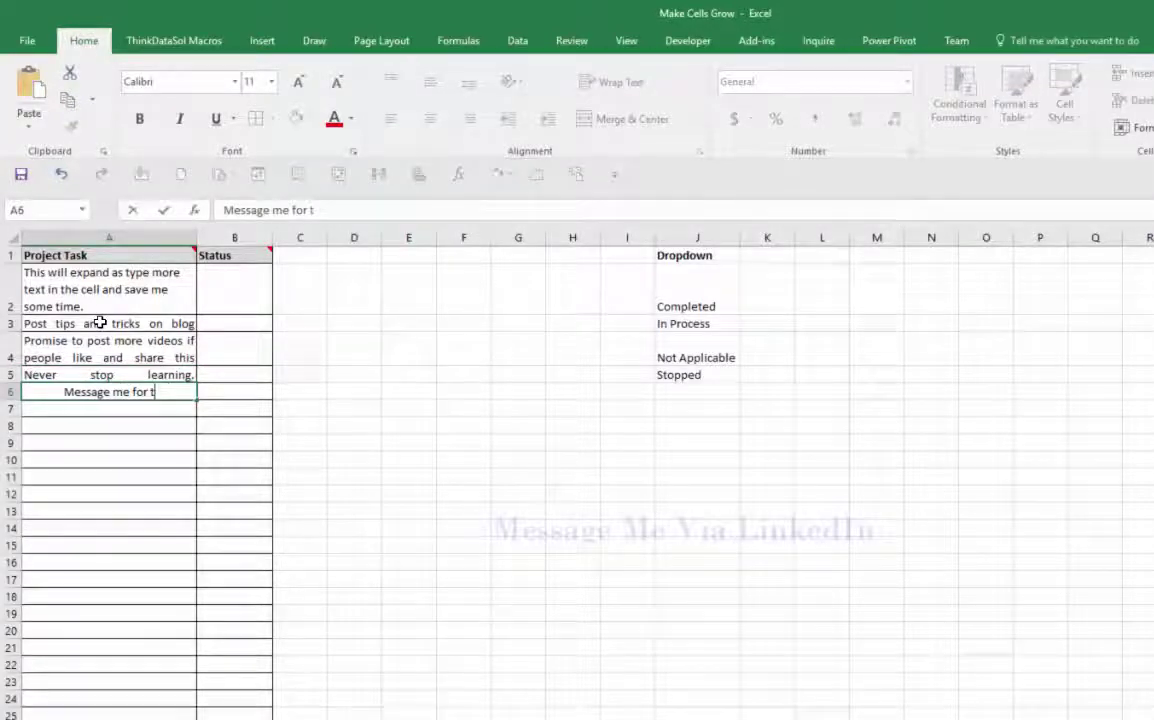
text(he file)
key(ctrl+Return)
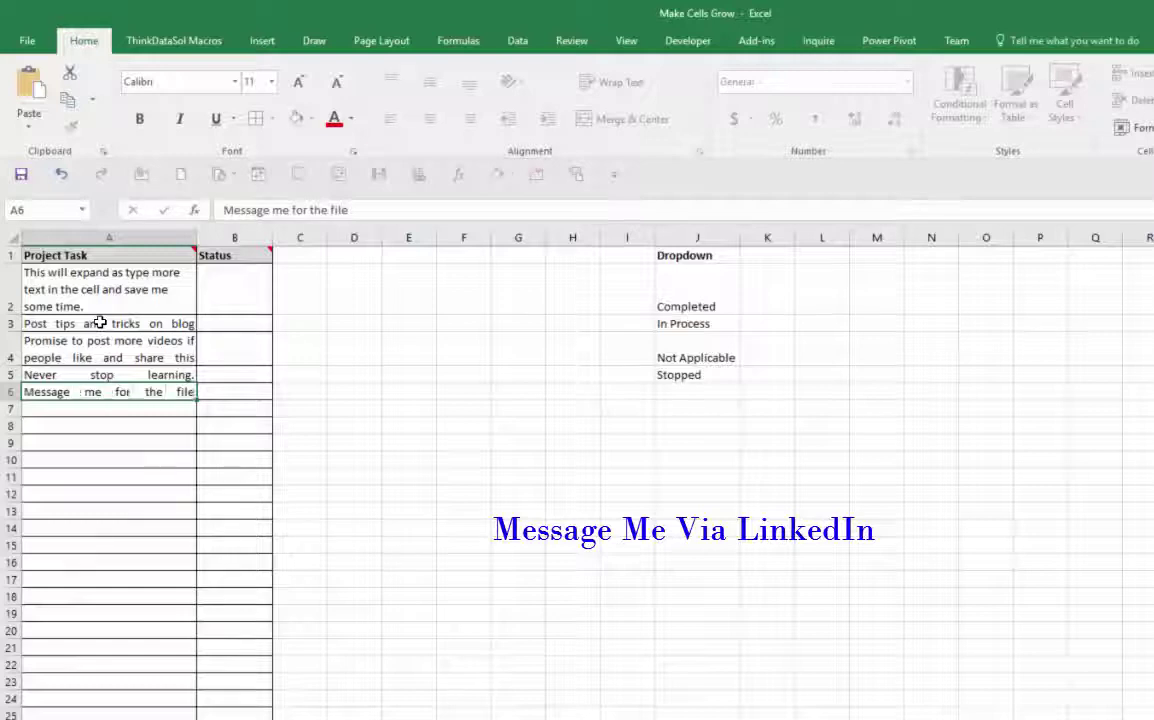
key(Return)
text(Tell peopl)
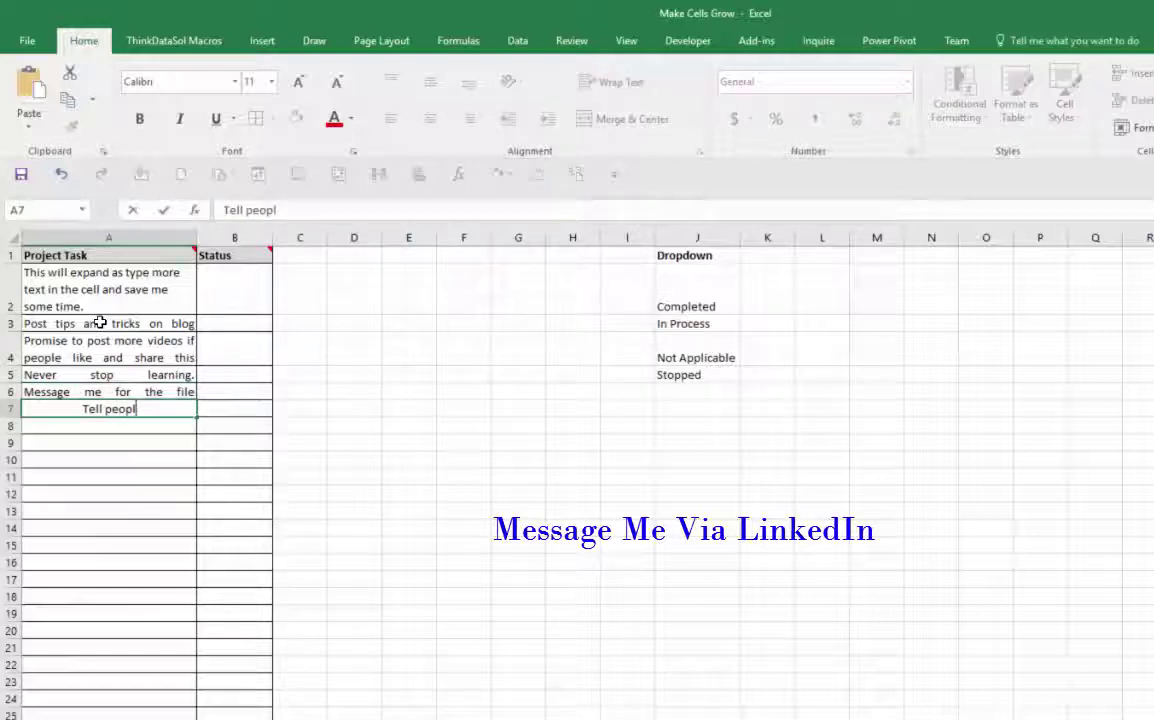
text(e they can watch)
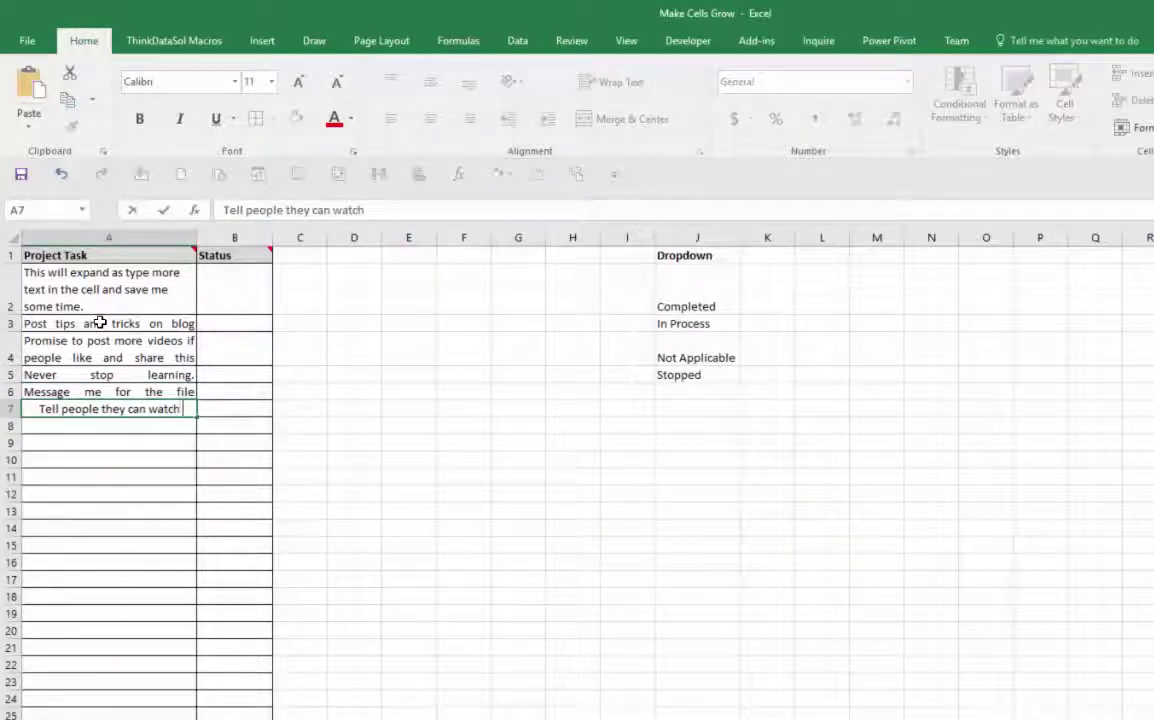
text( more of my conte)
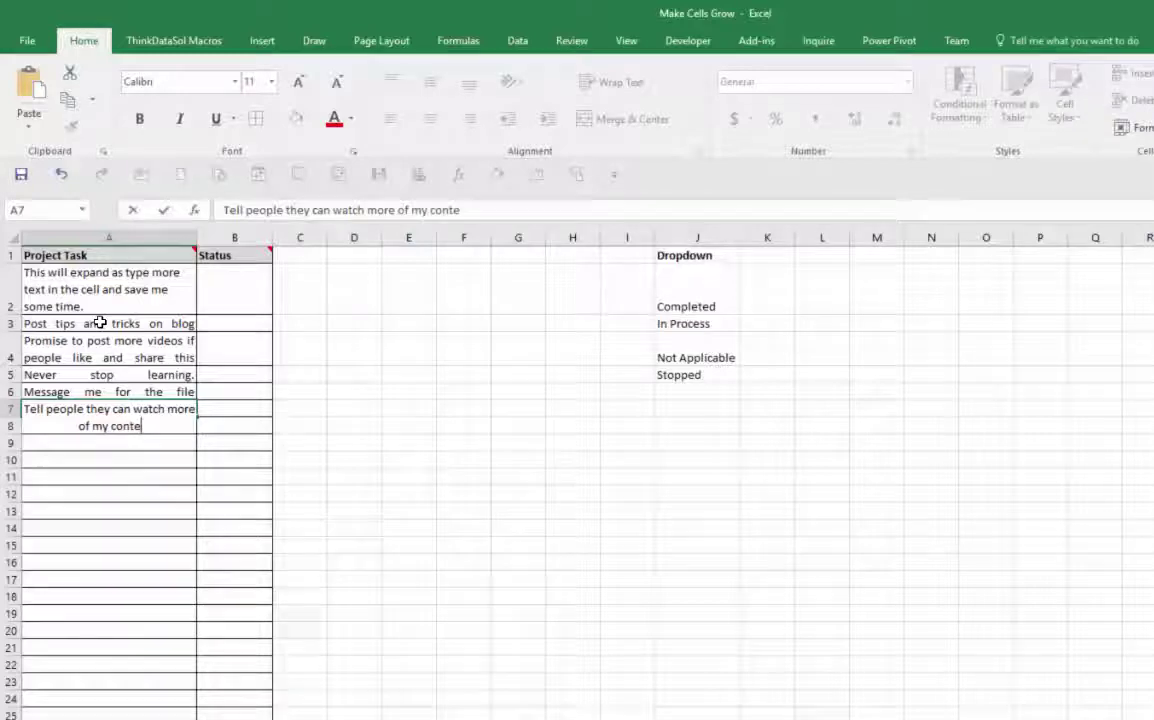
text(nt on Linked)
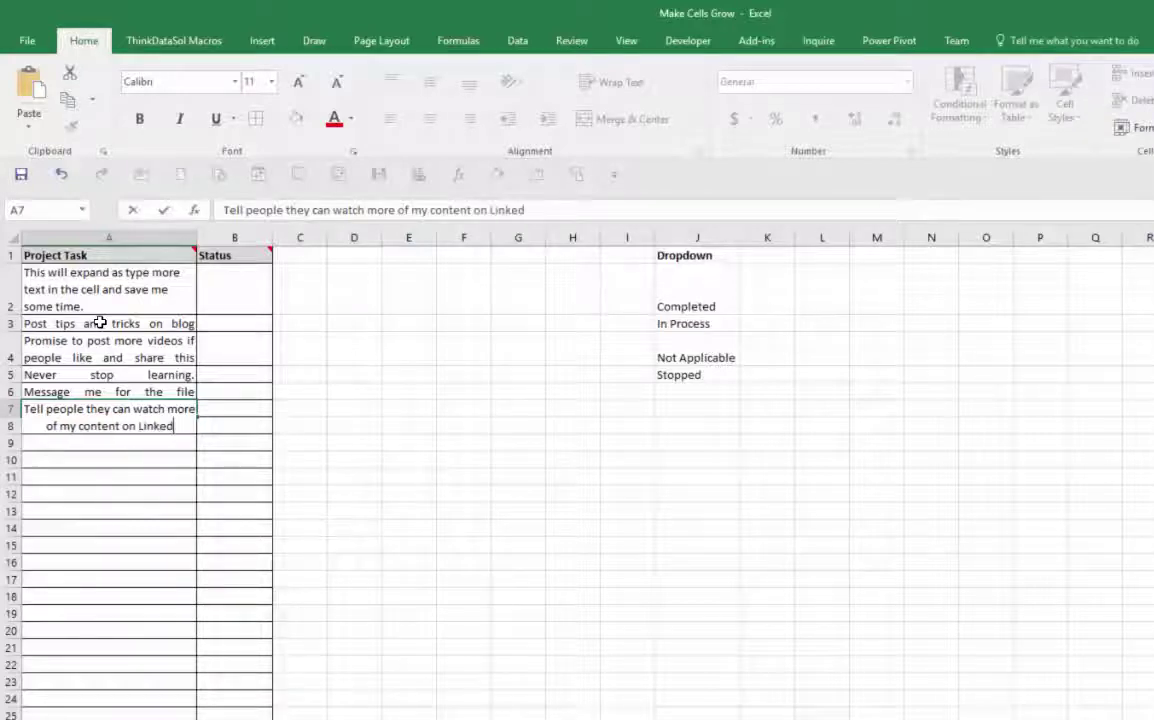
text(In Learning)
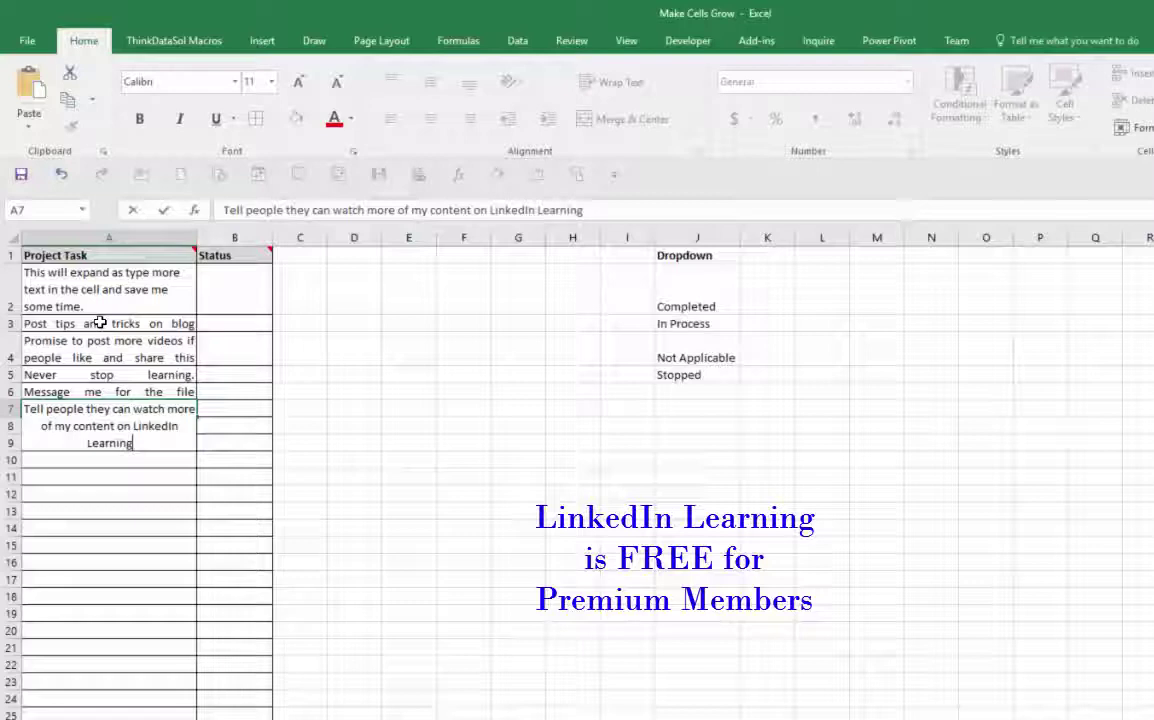
key(Return)
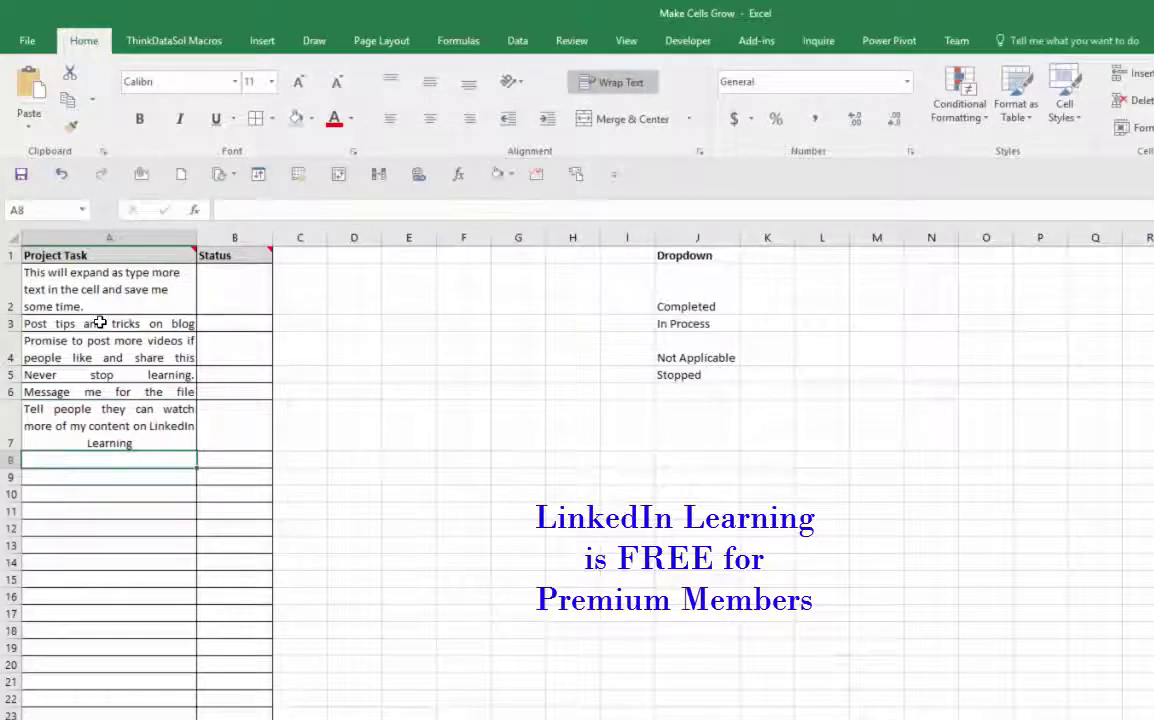
Step: Left-align the Project Task cells from A2 downward
drag(100, 289, 100, 719)
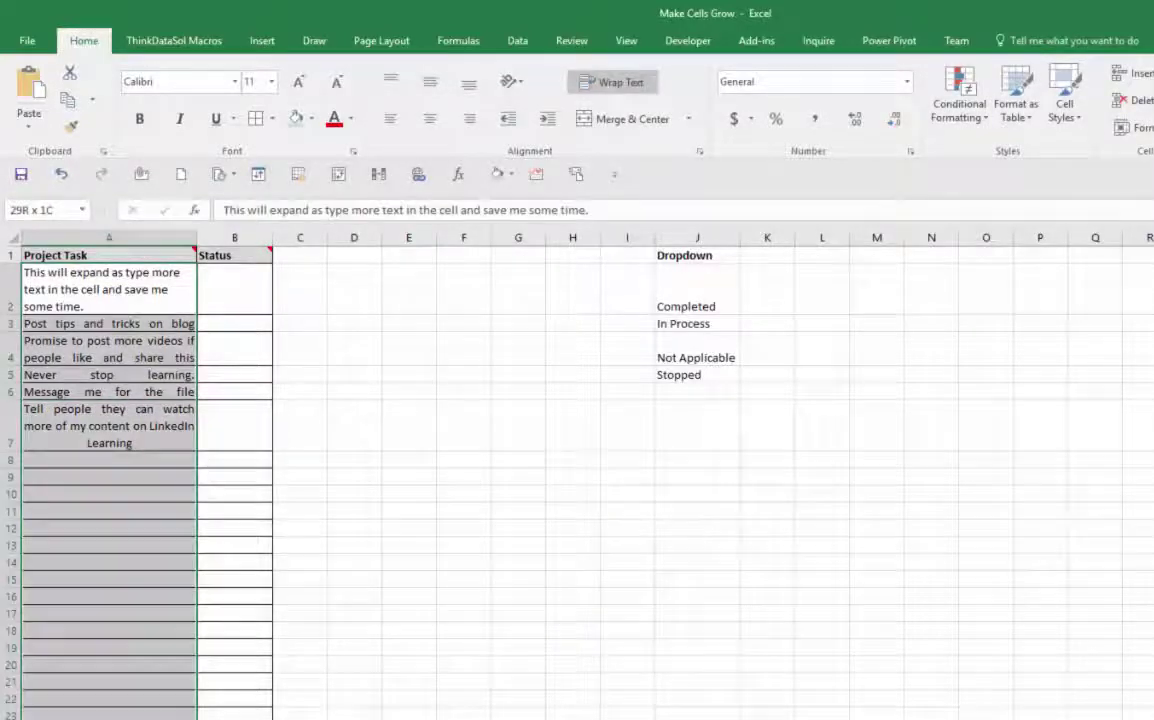
click(394, 128)
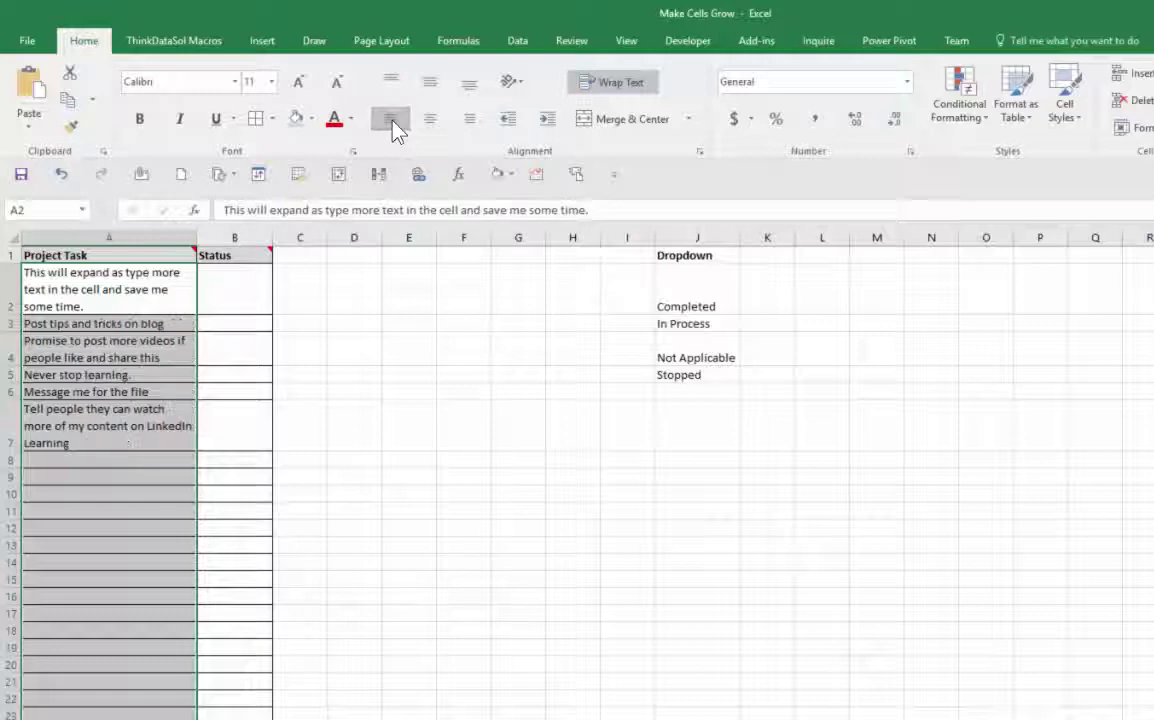
click(128, 388)
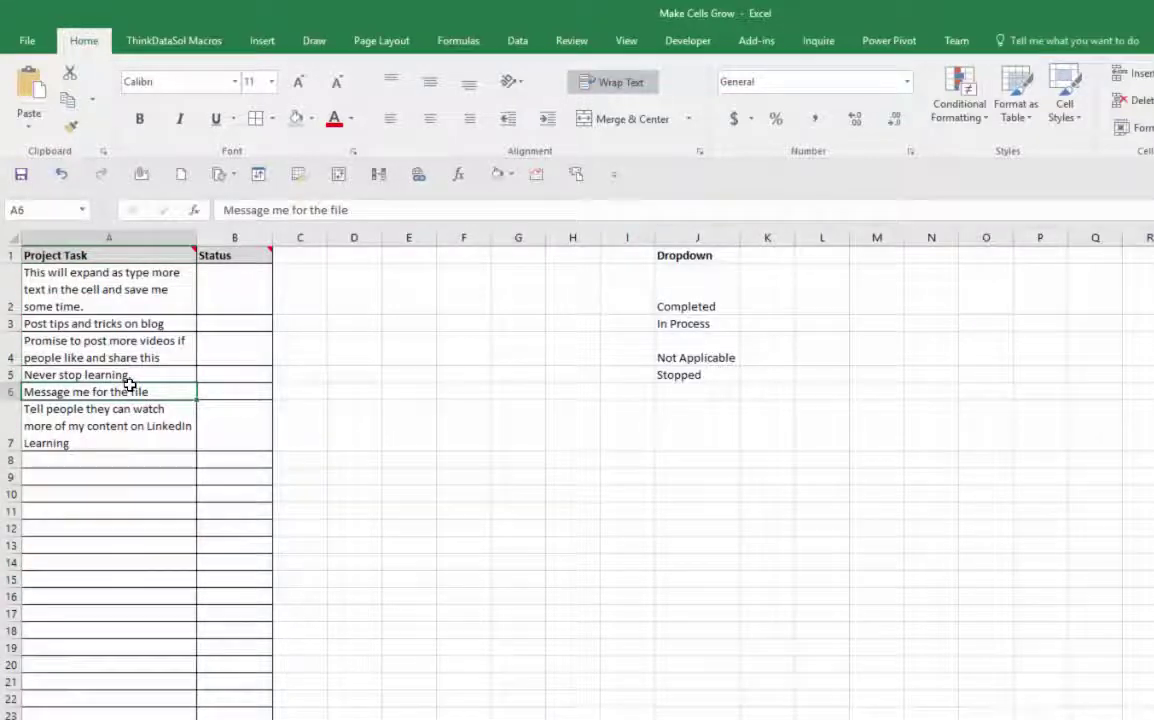
Step: Check each task cell A2 through A7 for the new left alignment
click(133, 290)
click(134, 319)
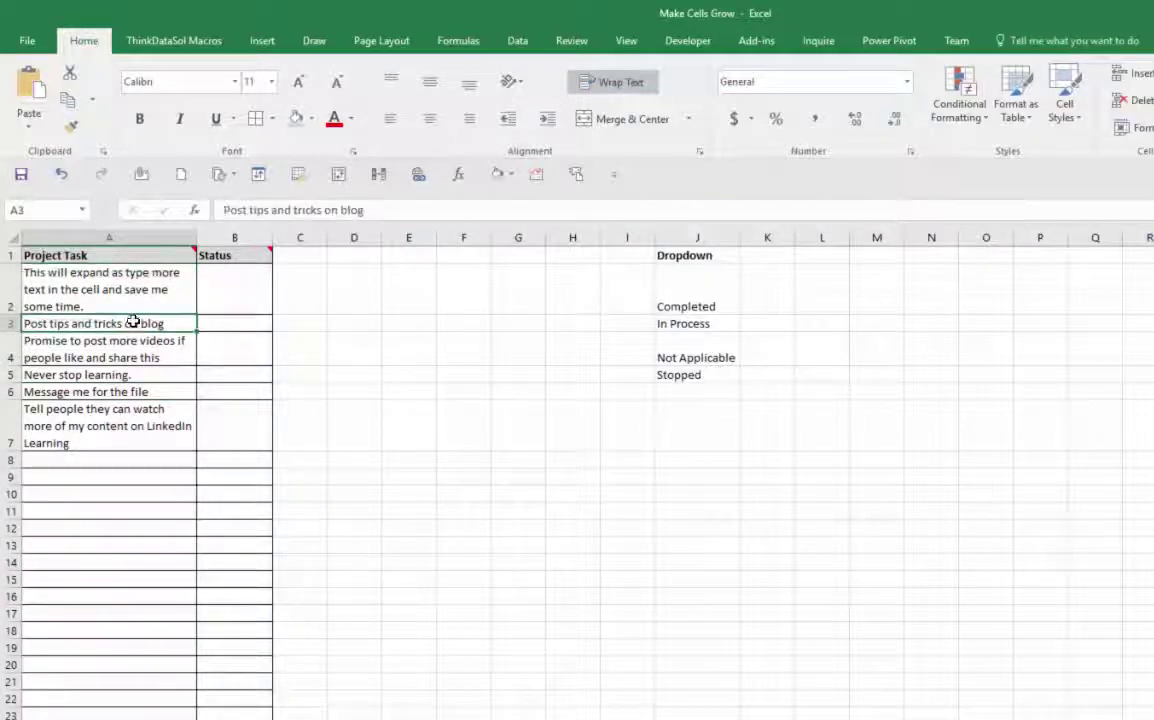
click(131, 353)
click(128, 376)
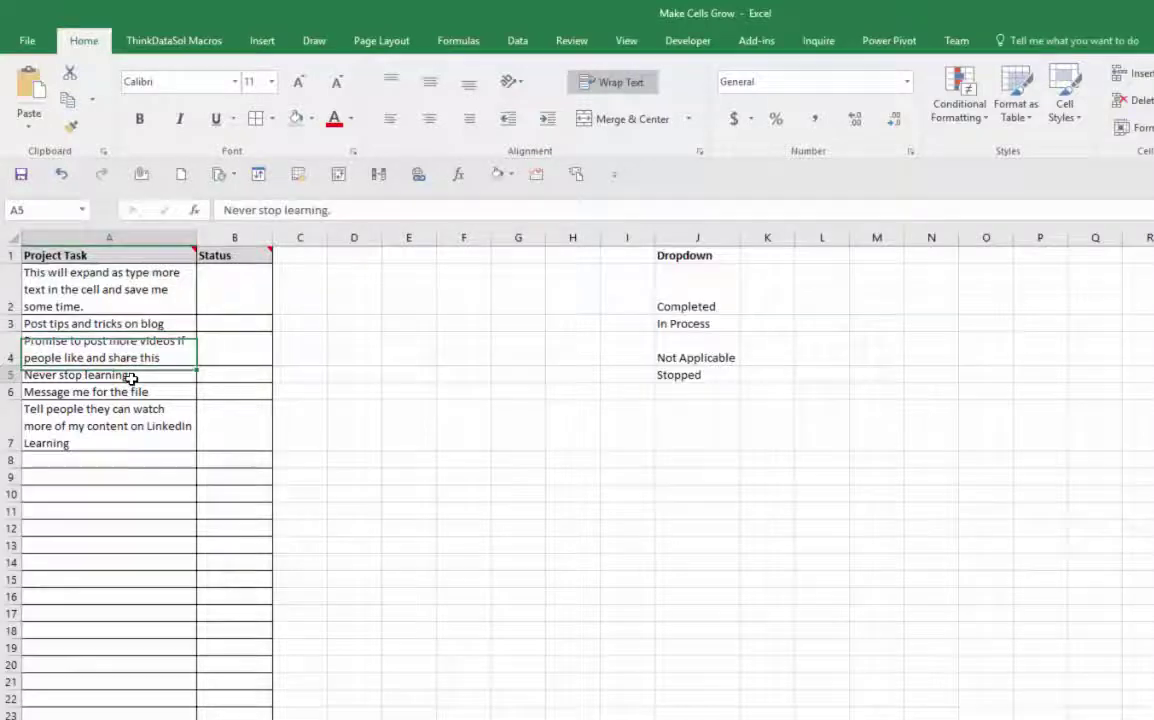
click(132, 391)
click(133, 425)
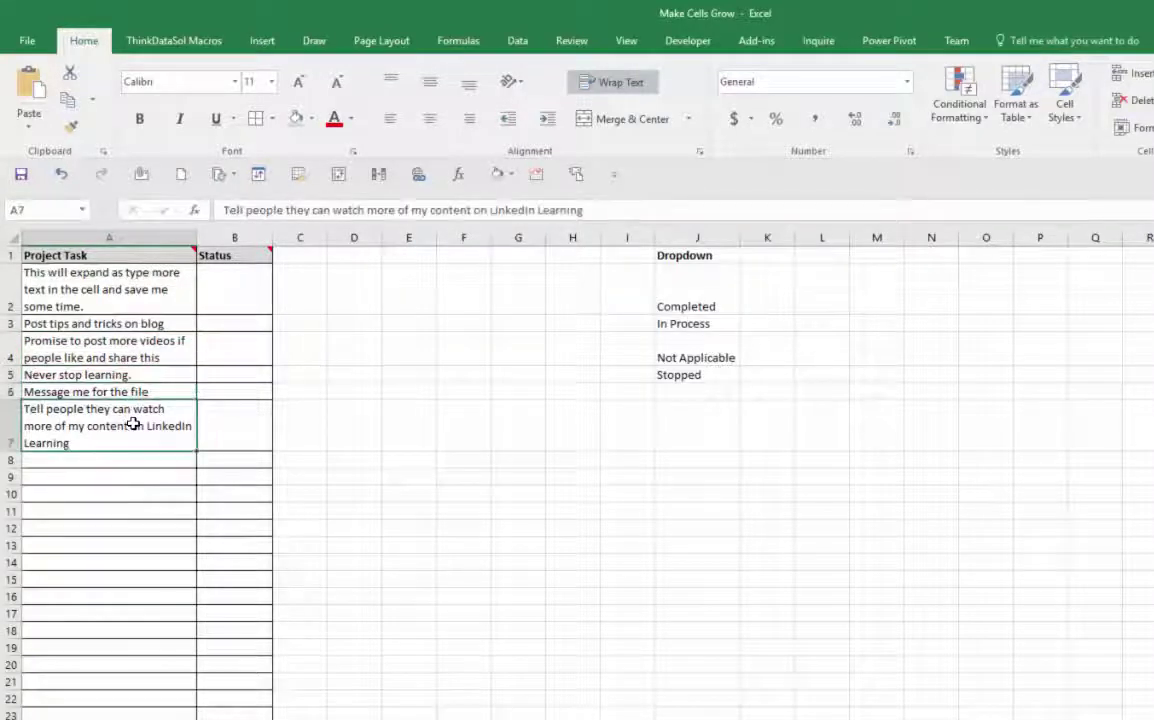
Step: Add List data validation to Status cells from B2 down, sourced from =$J$2:$J$5
click(245, 280)
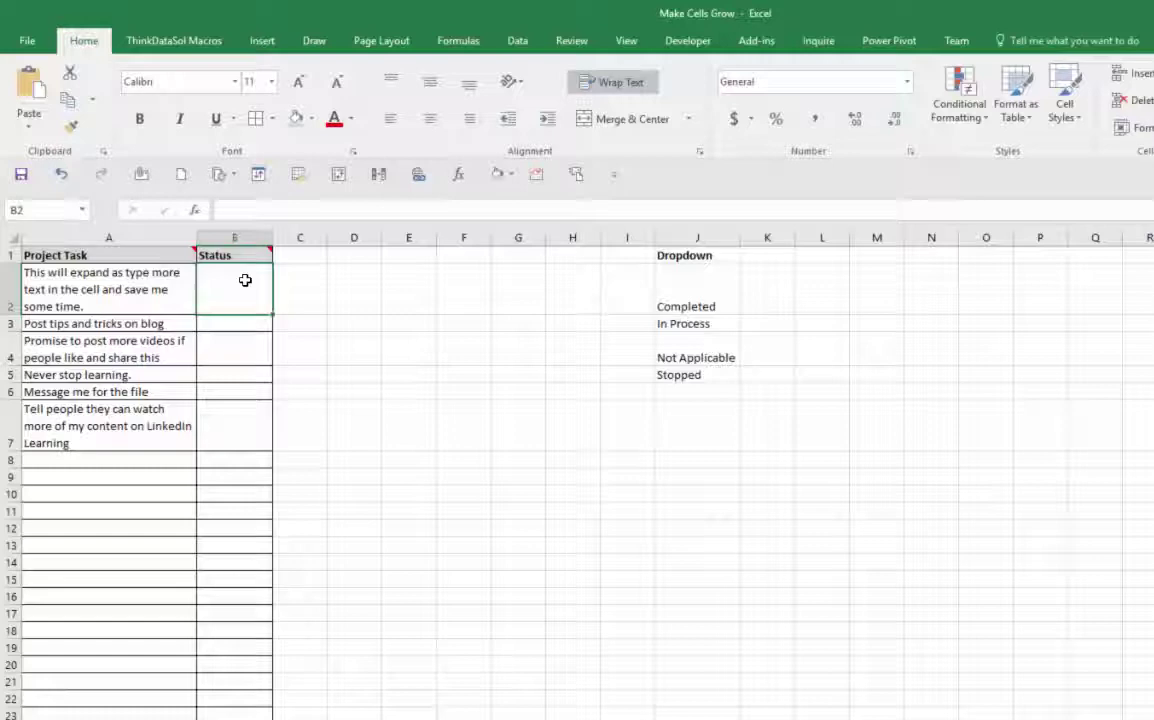
drag(245, 280, 232, 710)
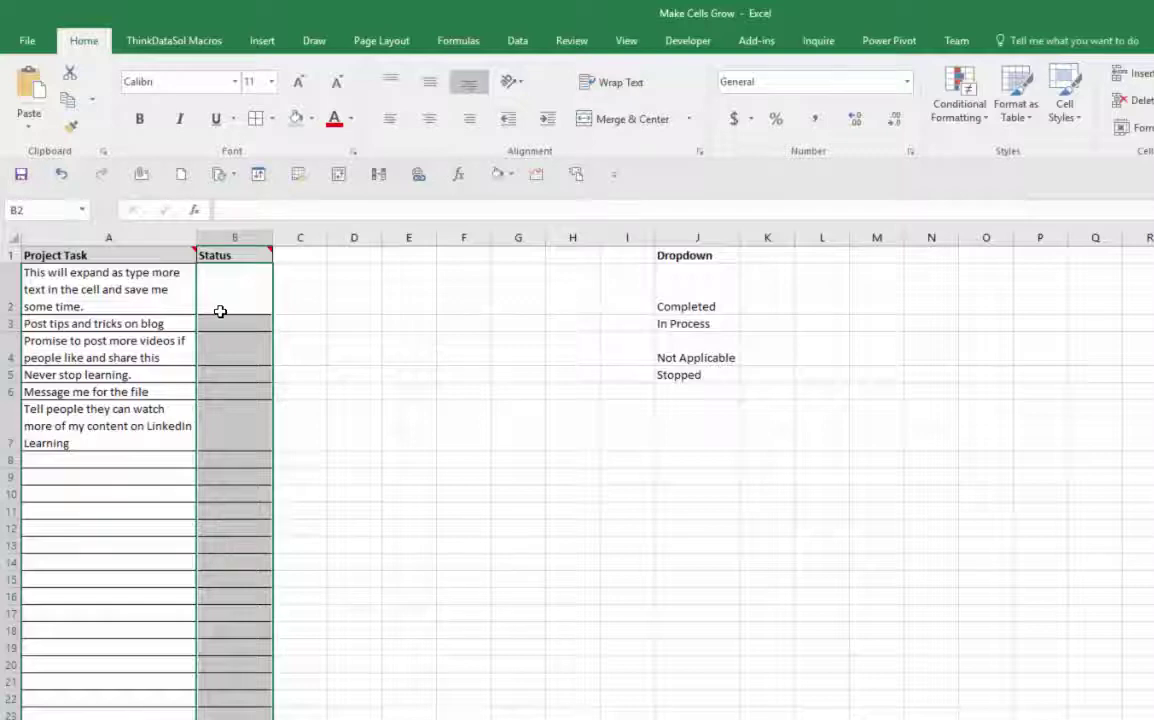
click(517, 42)
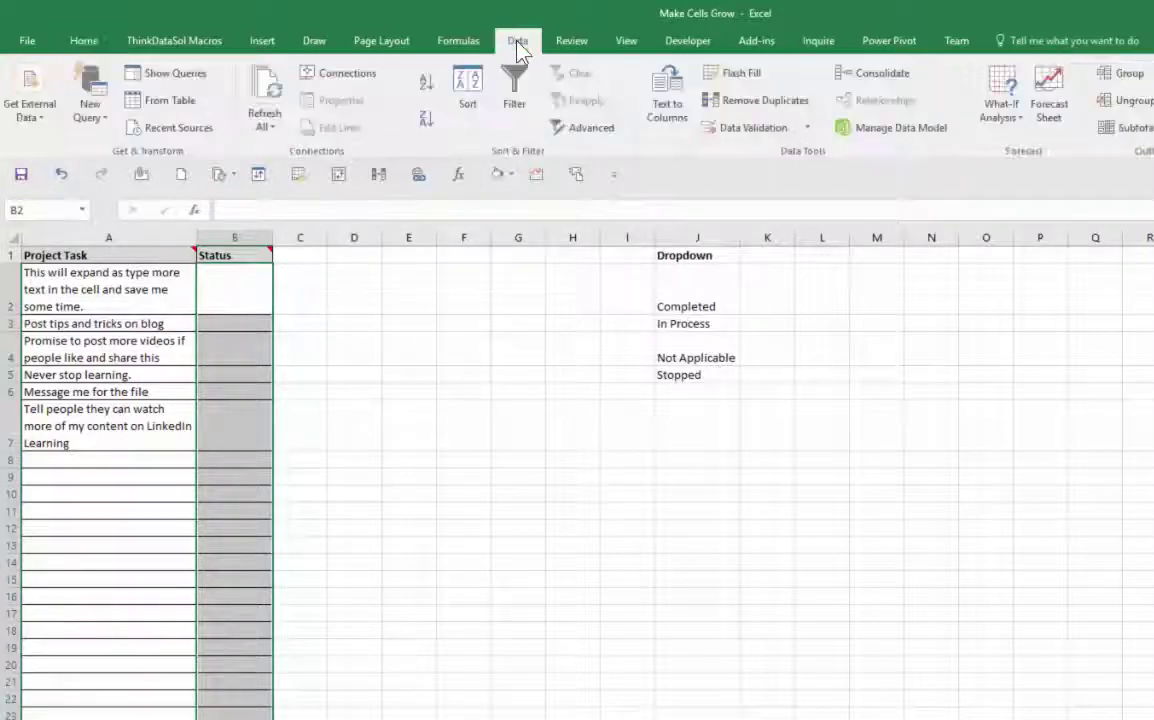
click(750, 130)
click(565, 418)
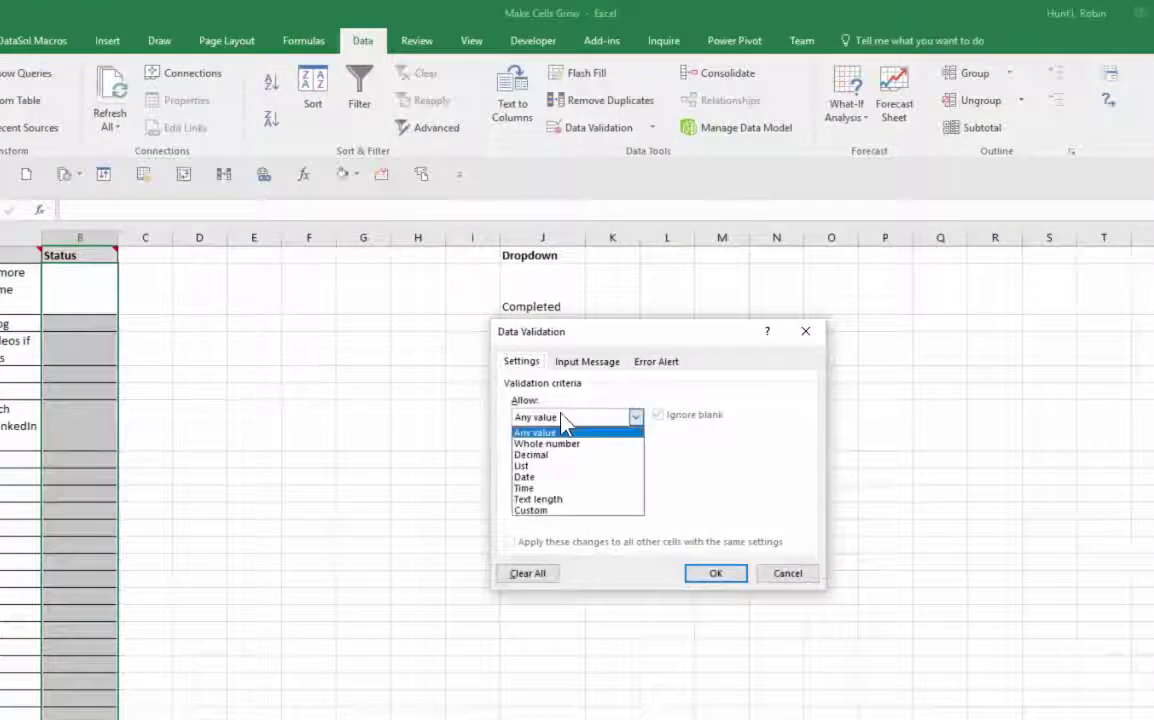
click(545, 465)
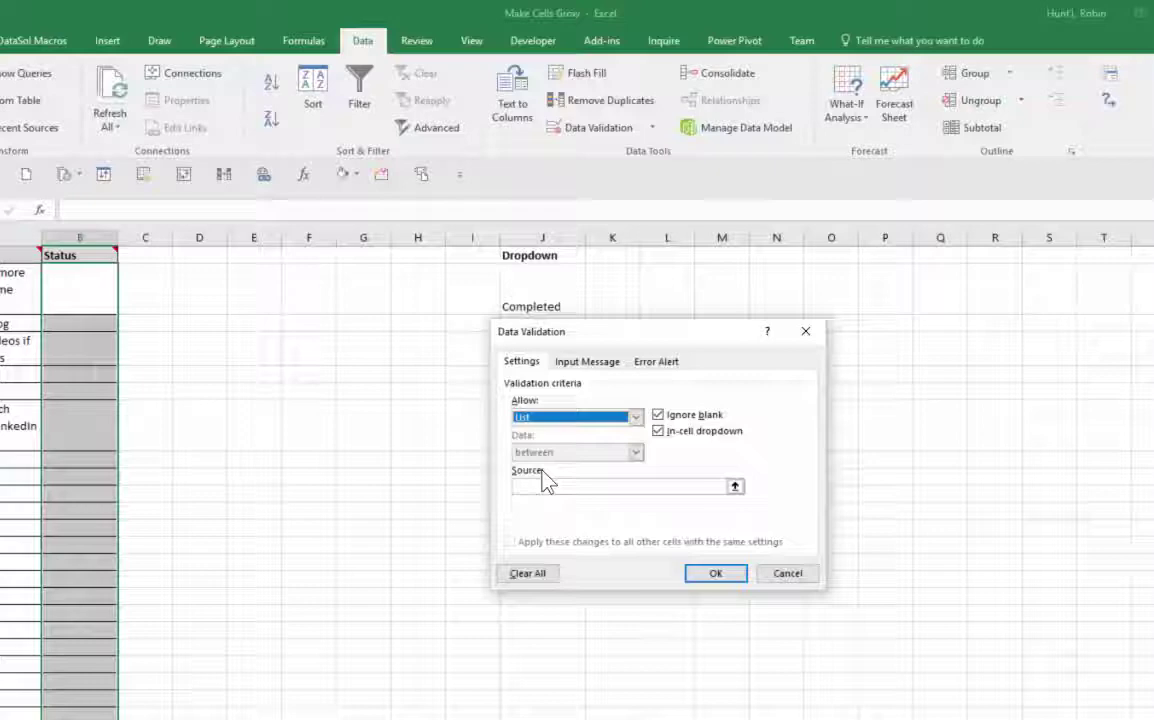
drag(580, 335, 723, 389)
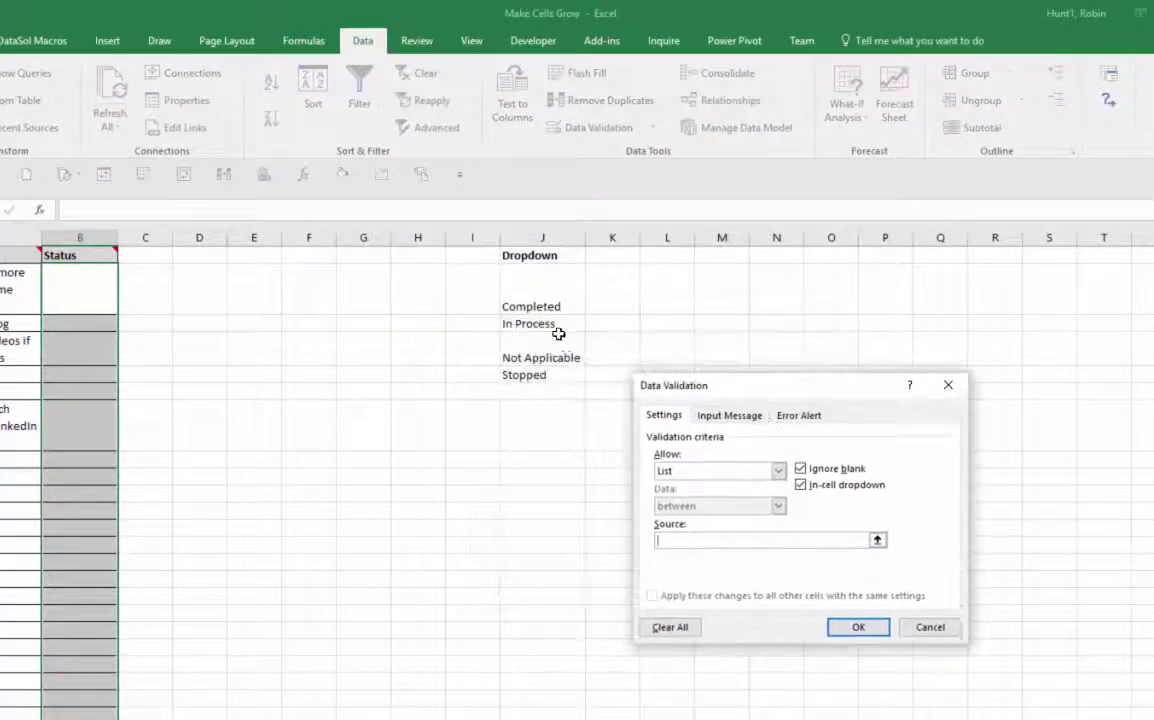
click(547, 284)
drag(547, 284, 548, 374)
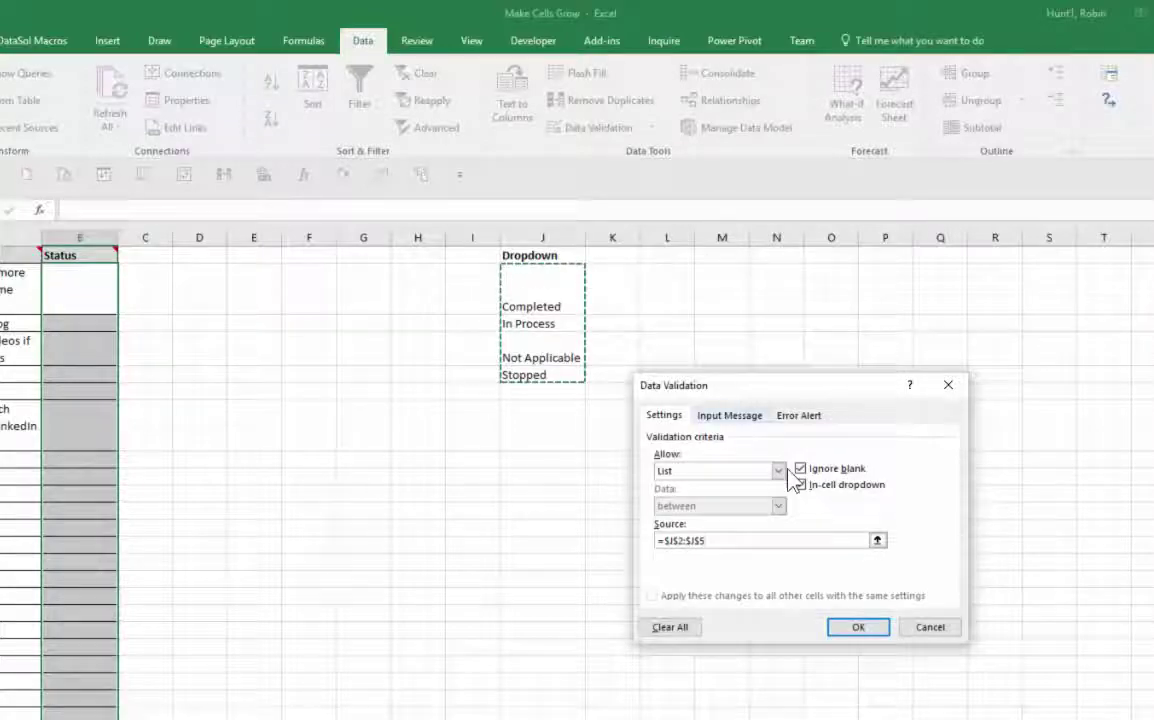
click(853, 628)
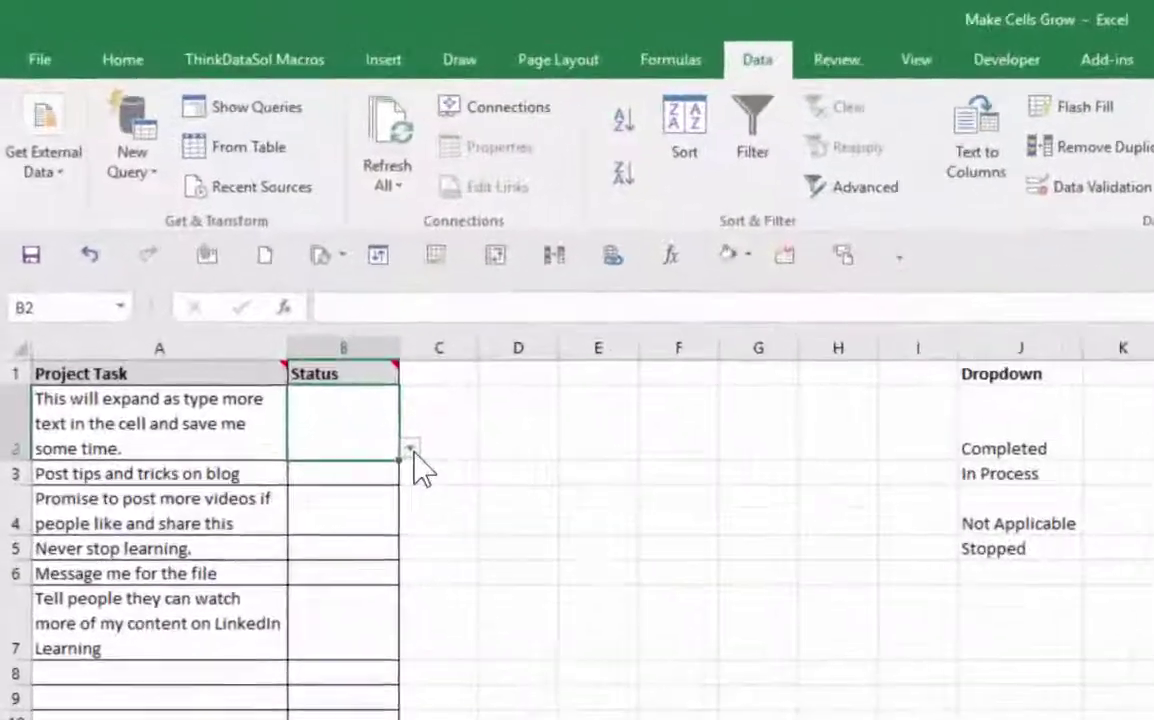
Step: Choose Completed from B2's status dropdown and select the Status cells below it
click(226, 247)
click(186, 262)
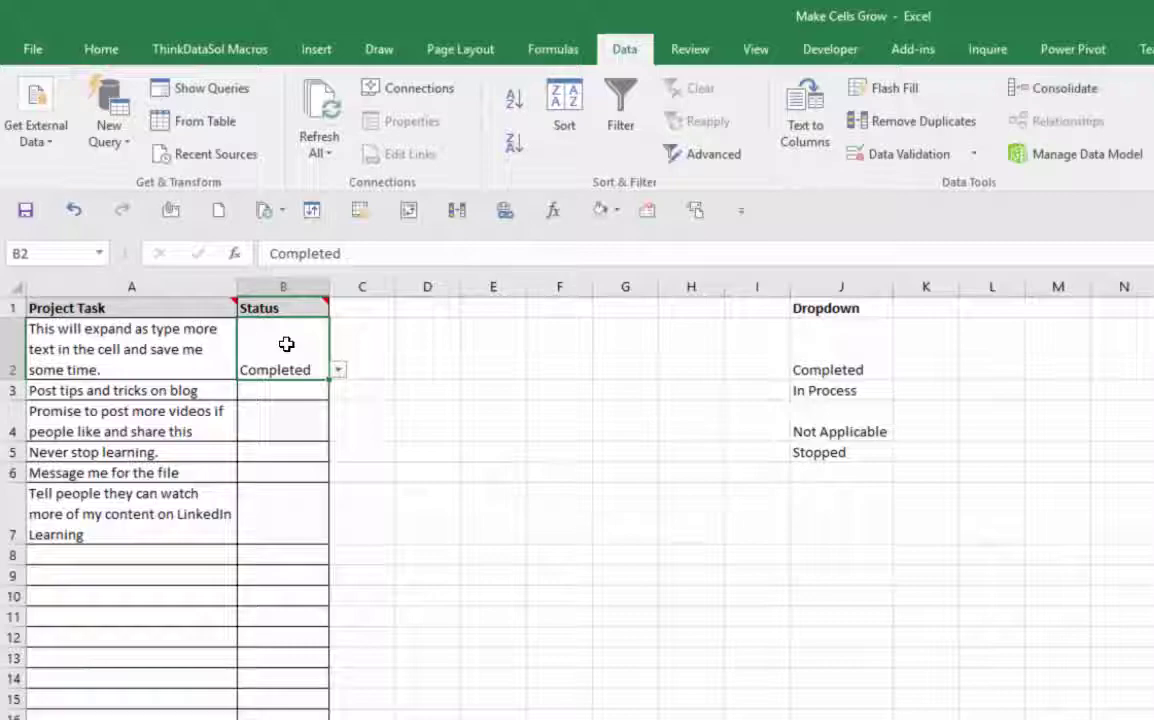
drag(382, 527, 183, 652)
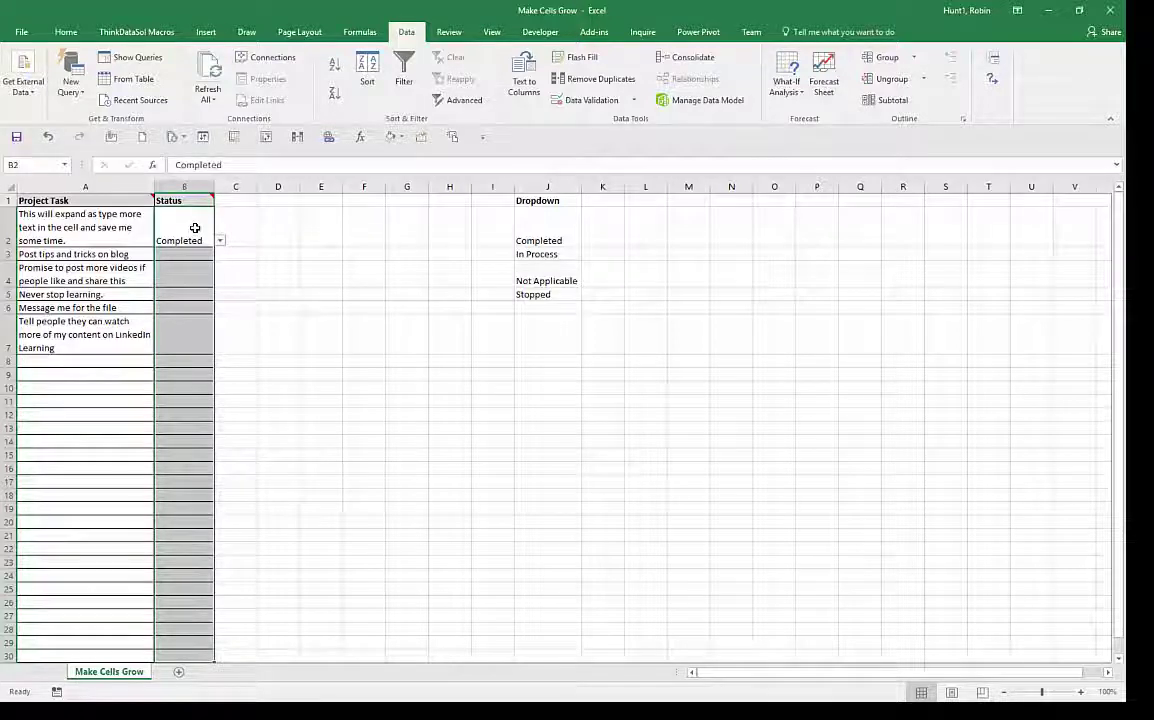
click(66, 32)
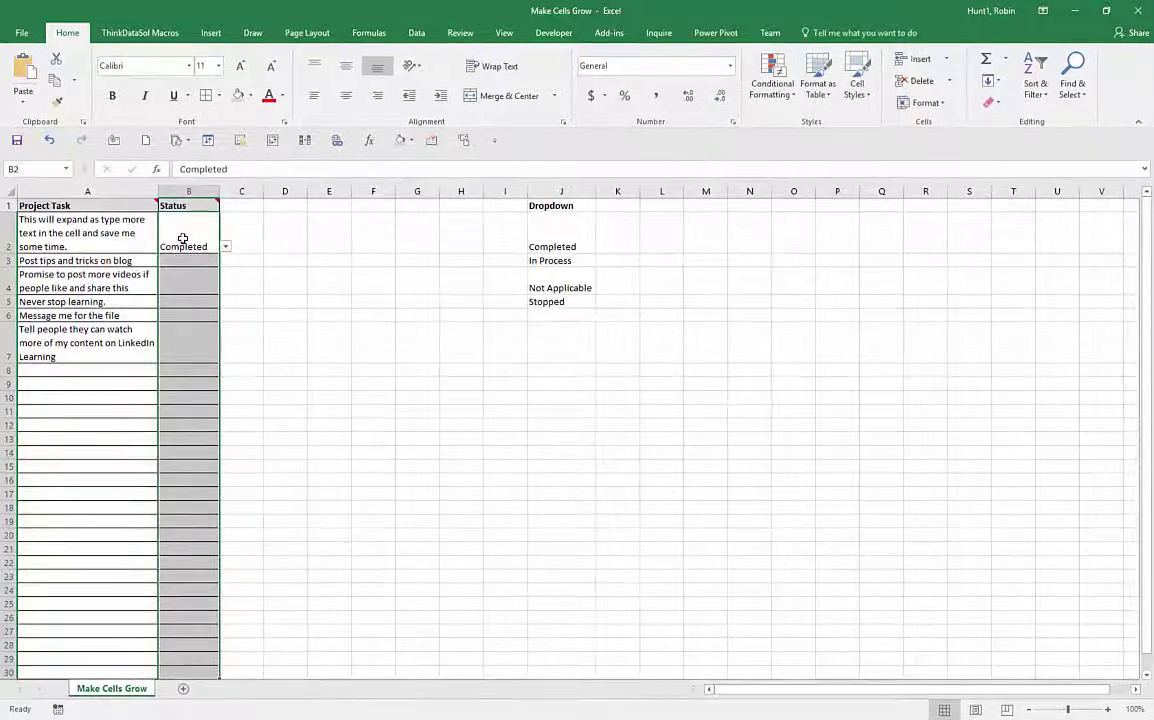
Step: Add a Text That Contains rule for 'Completed' using Green Fill with Dark Green Text
click(780, 98)
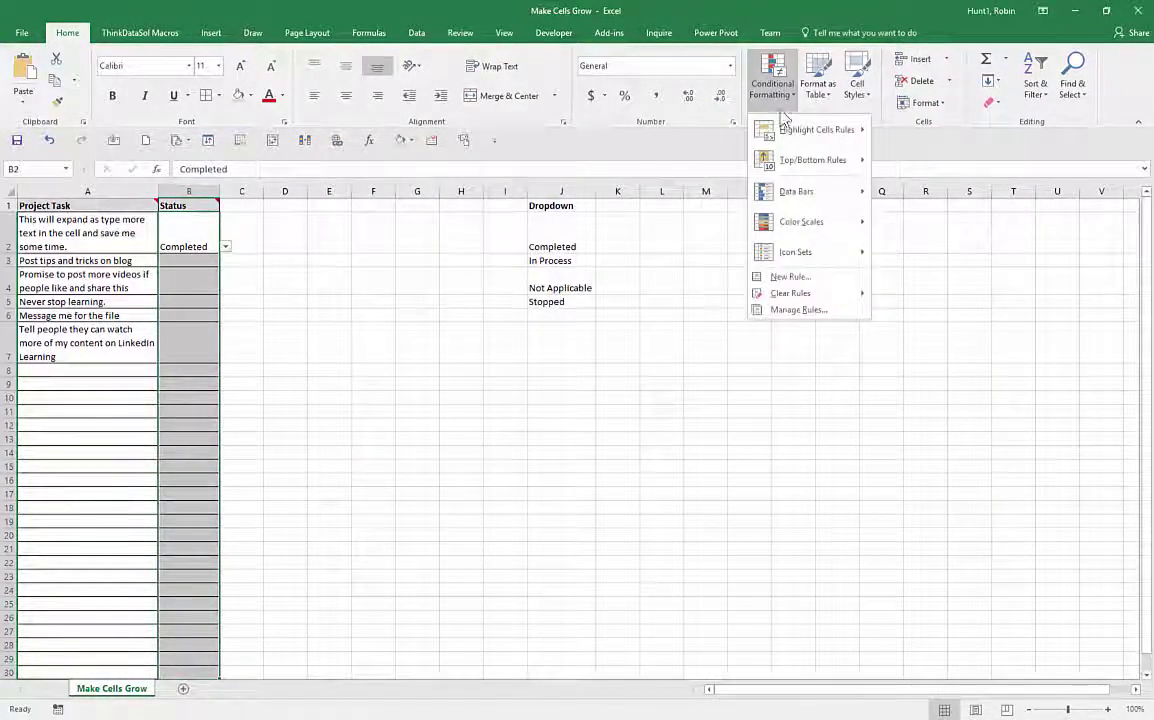
mouse_move(798, 134)
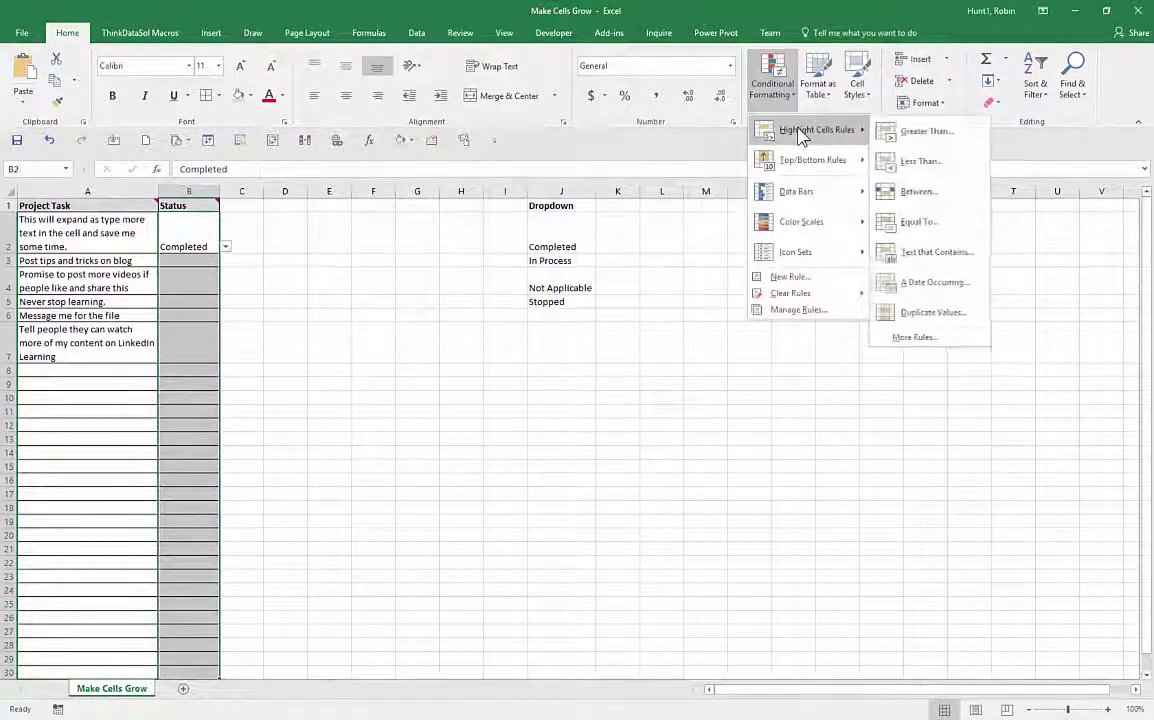
click(920, 252)
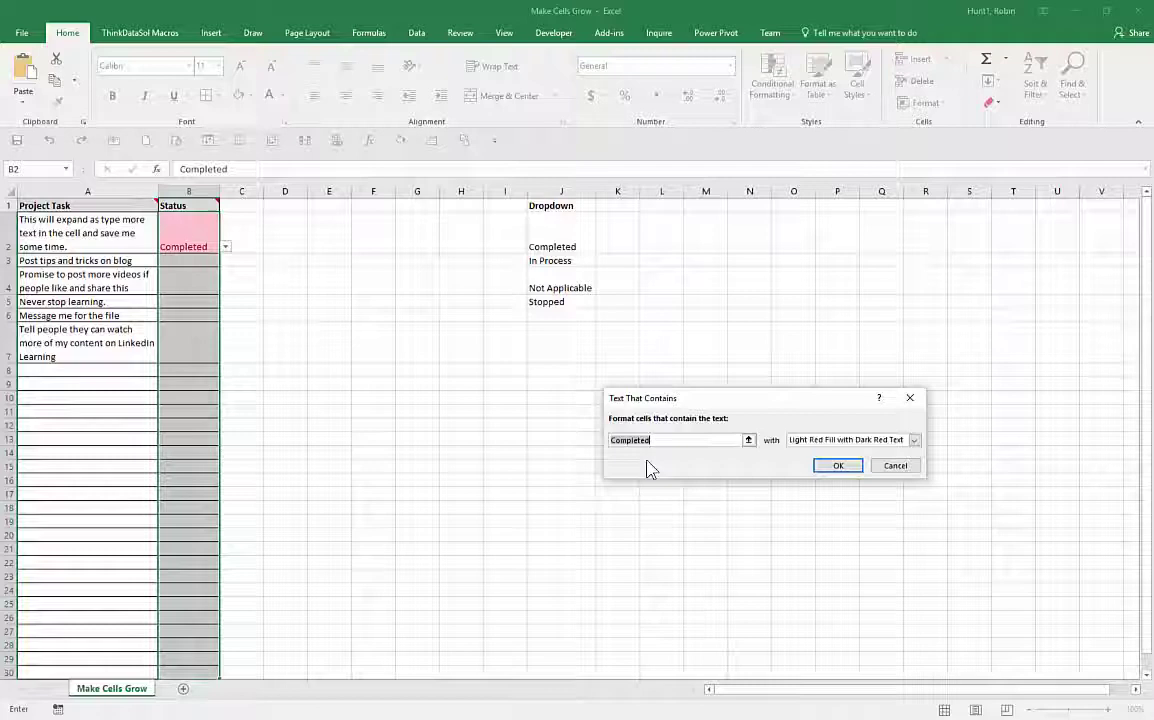
click(847, 440)
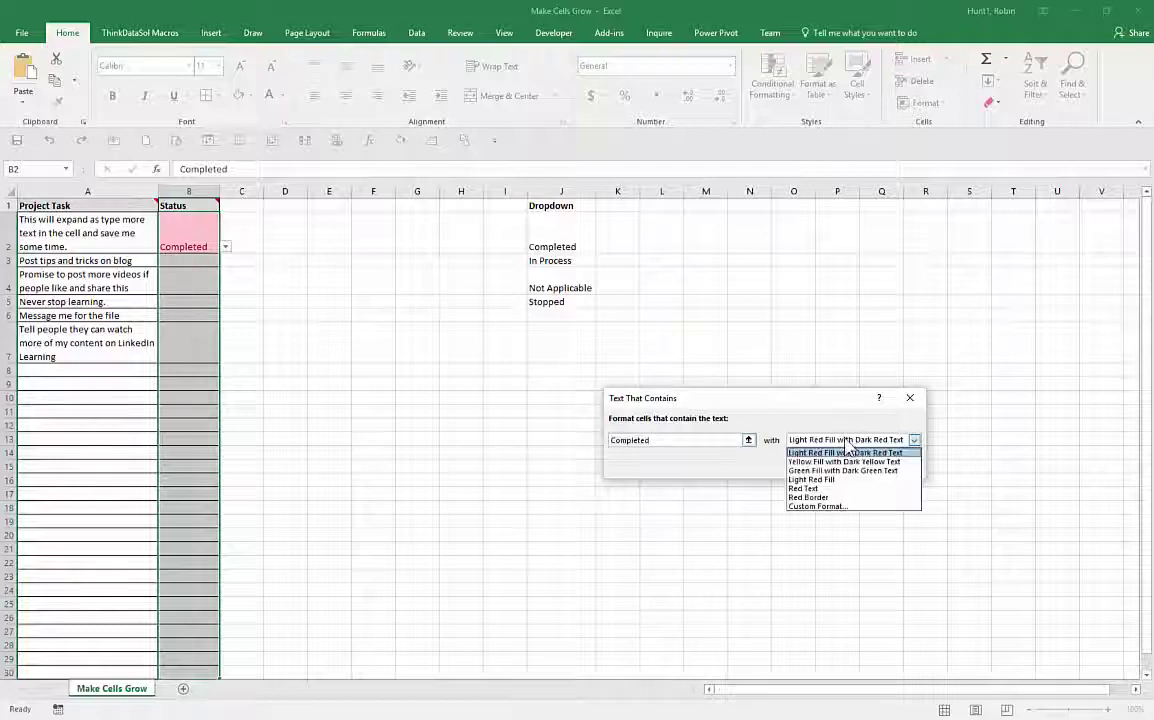
click(843, 470)
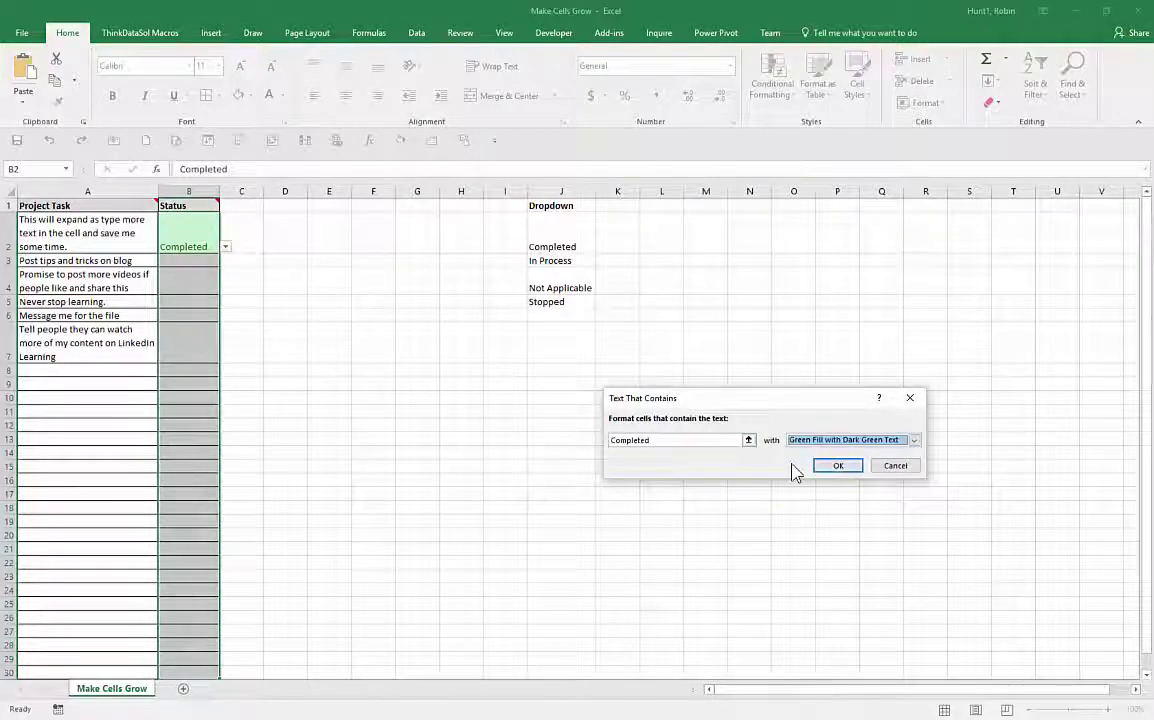
click(884, 443)
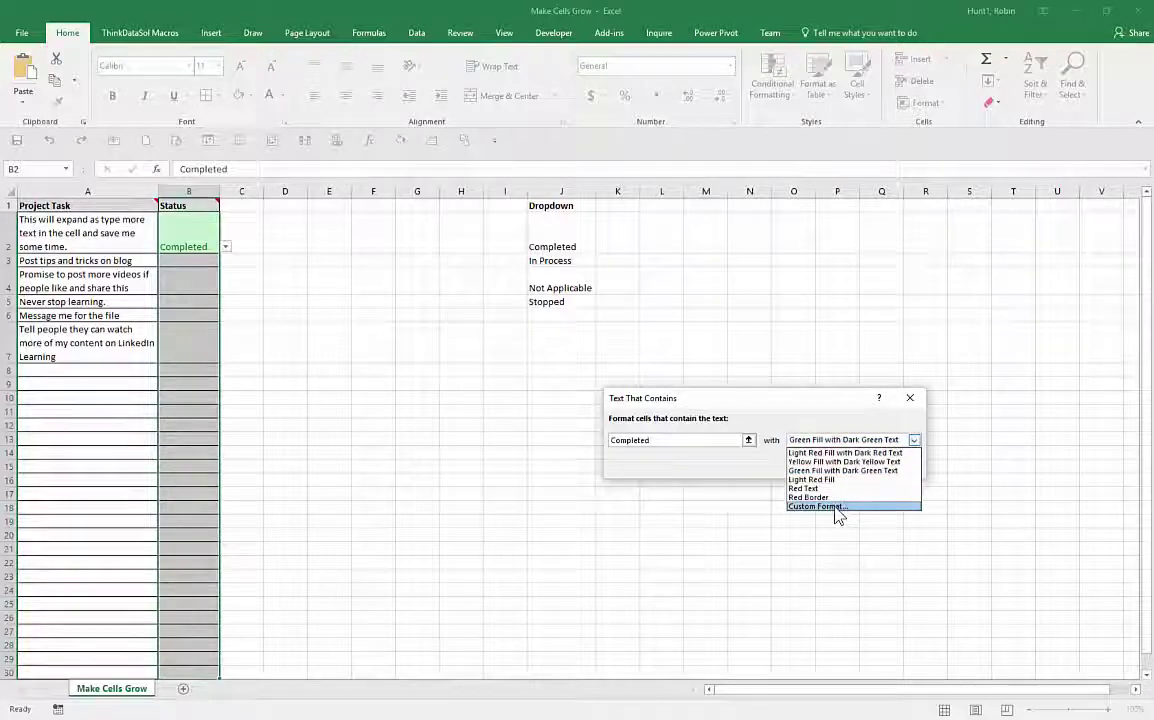
click(843, 440)
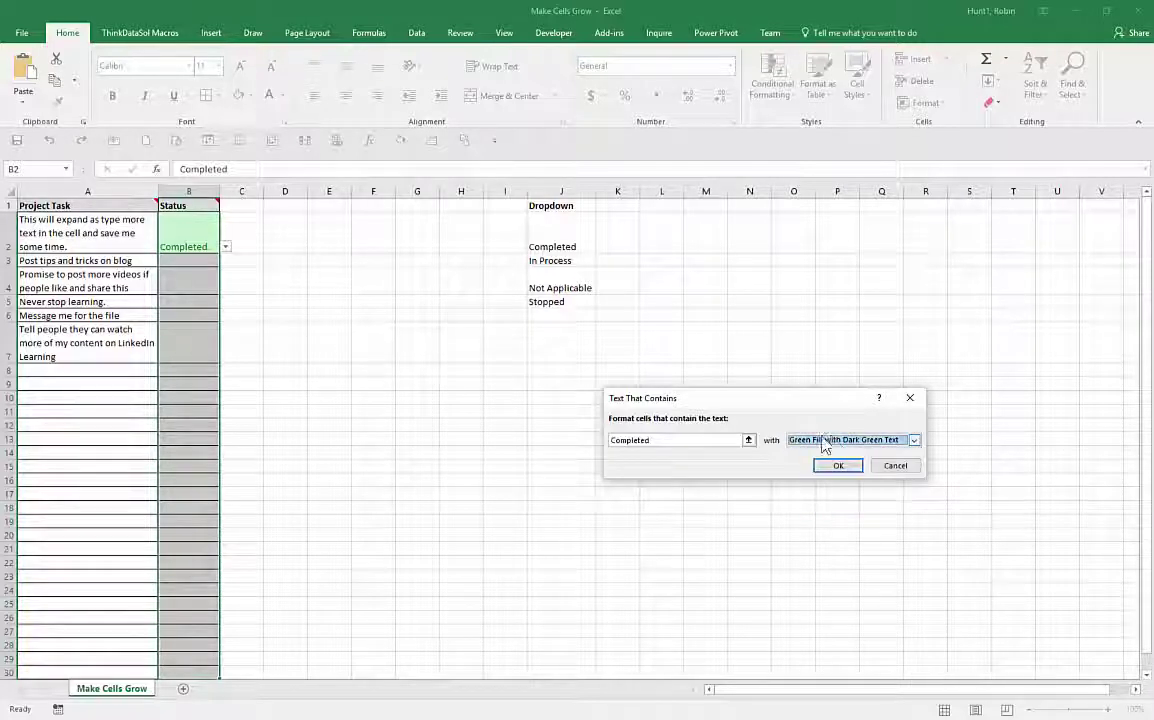
click(840, 466)
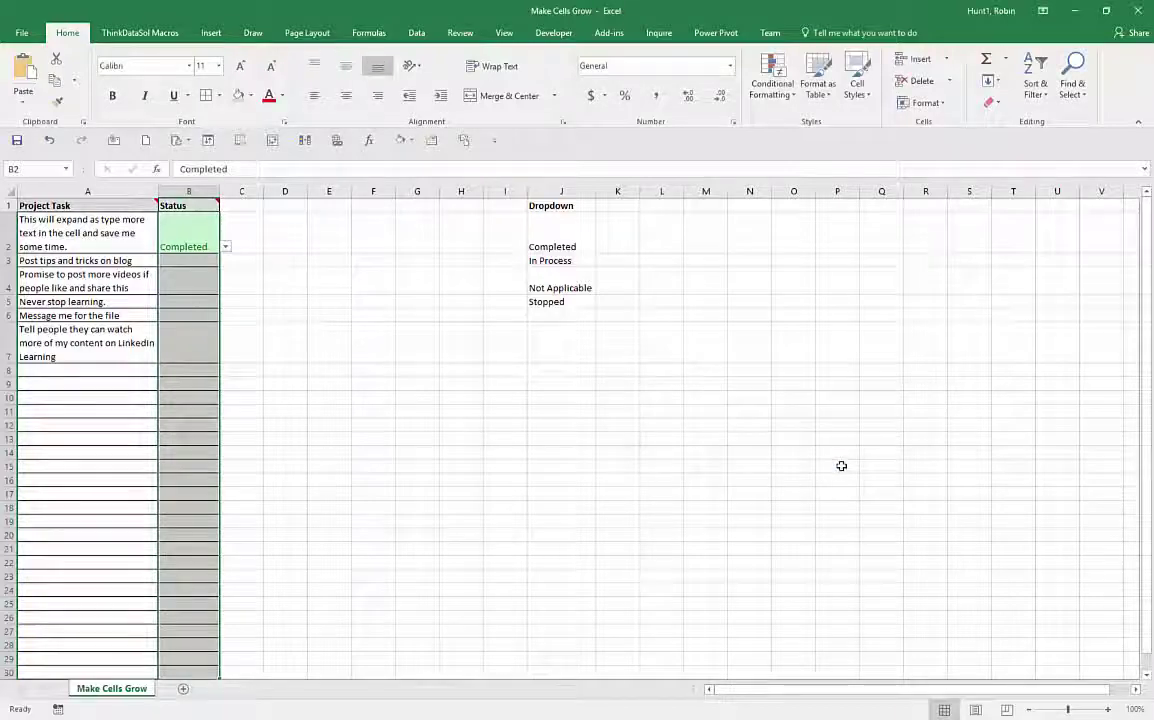
Step: Set B3 to In Process and B4 to Completed from their dropdowns
click(191, 260)
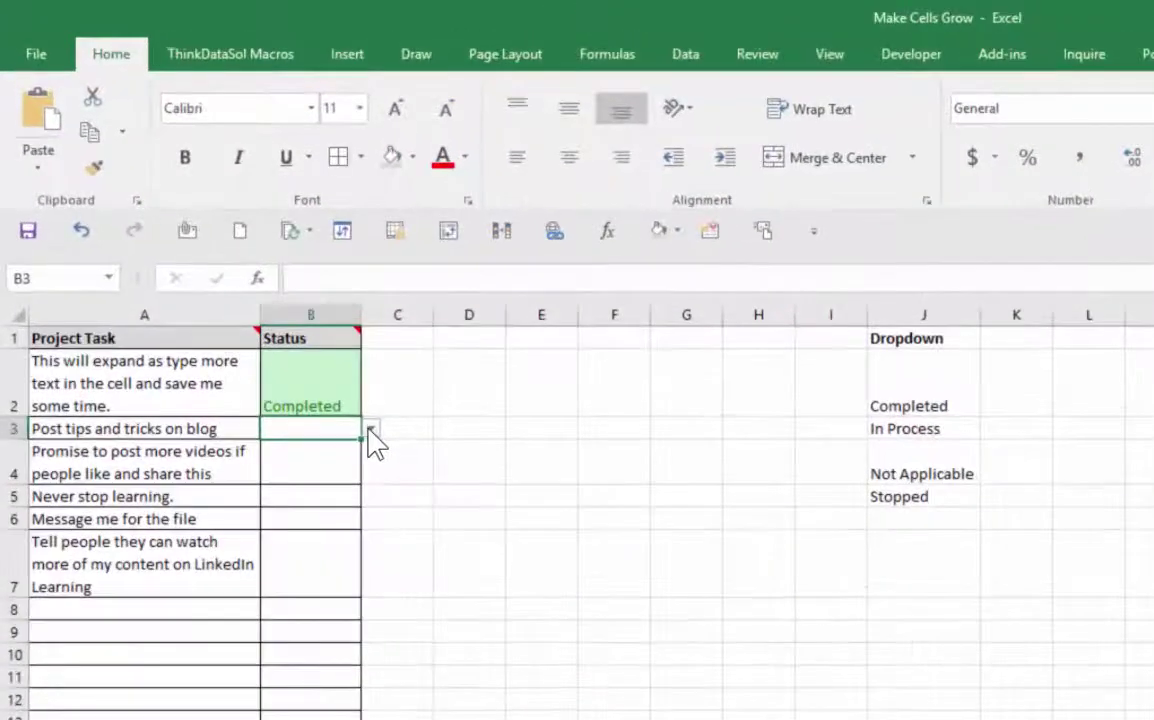
click(317, 367)
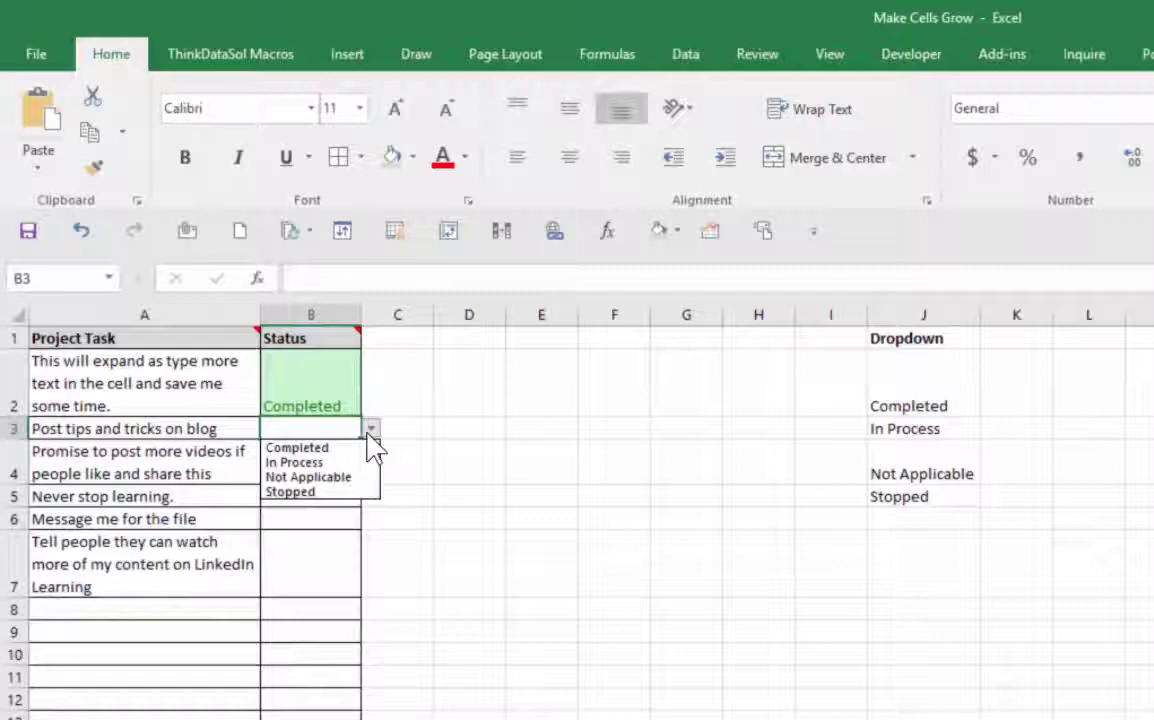
click(331, 462)
click(332, 461)
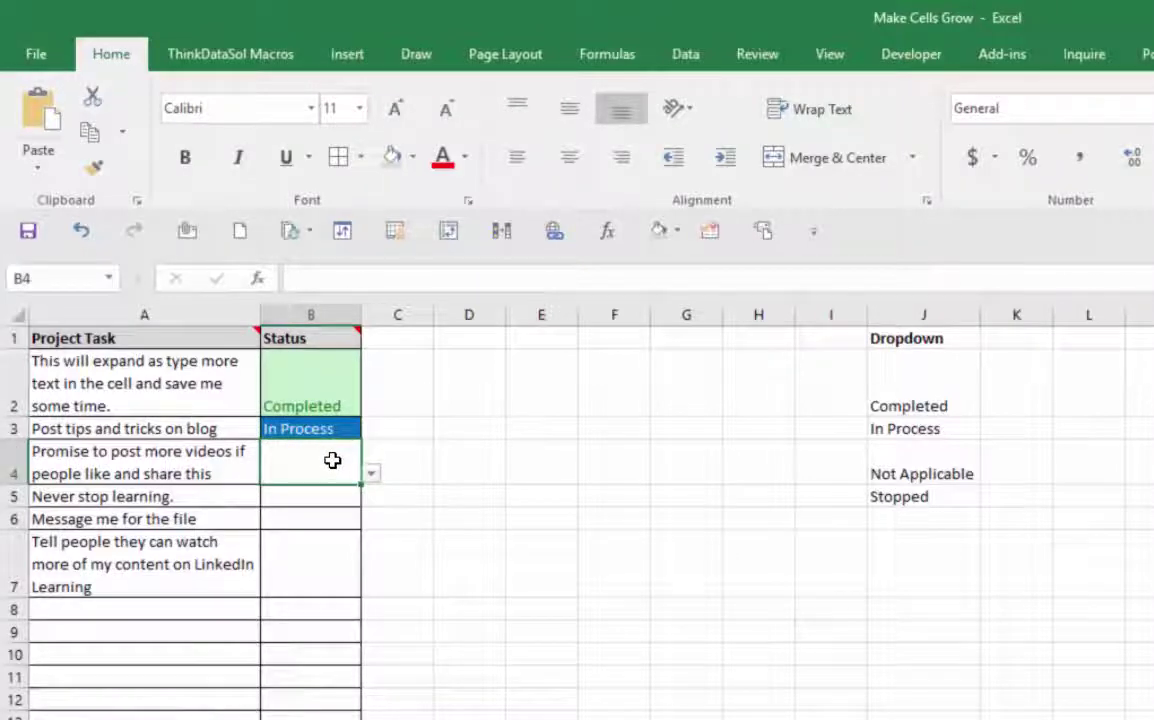
click(370, 474)
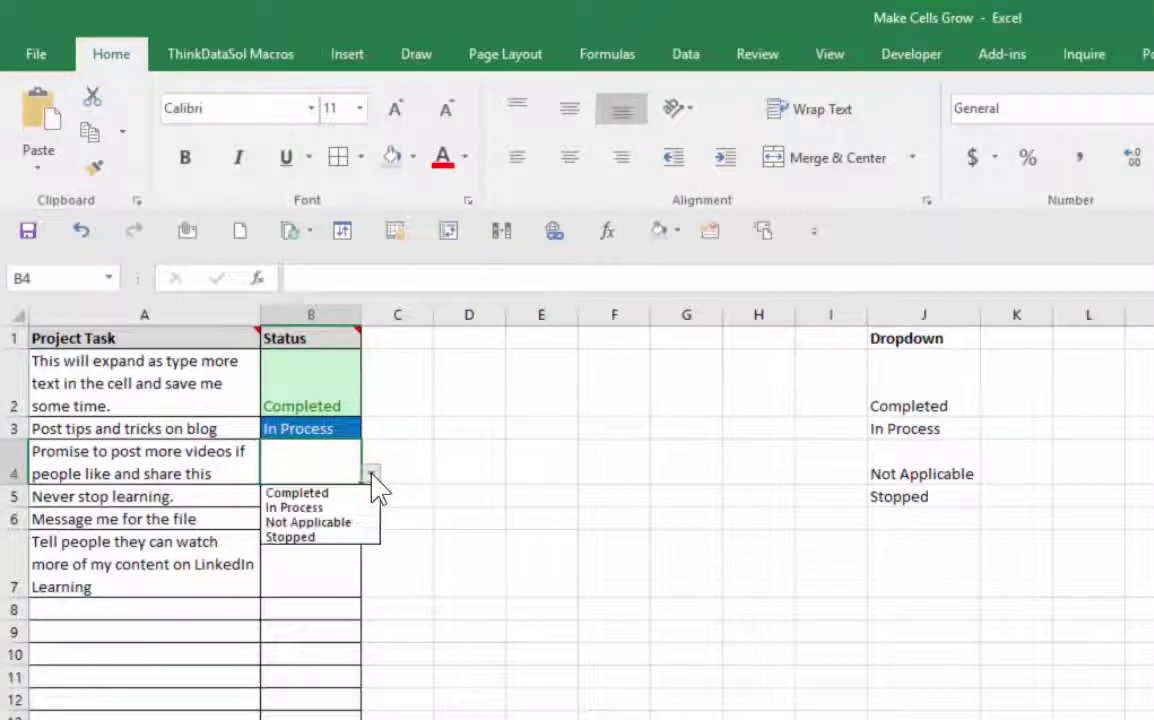
click(319, 493)
Step: Set both B5 and B6 to In Process from their dropdowns
click(319, 494)
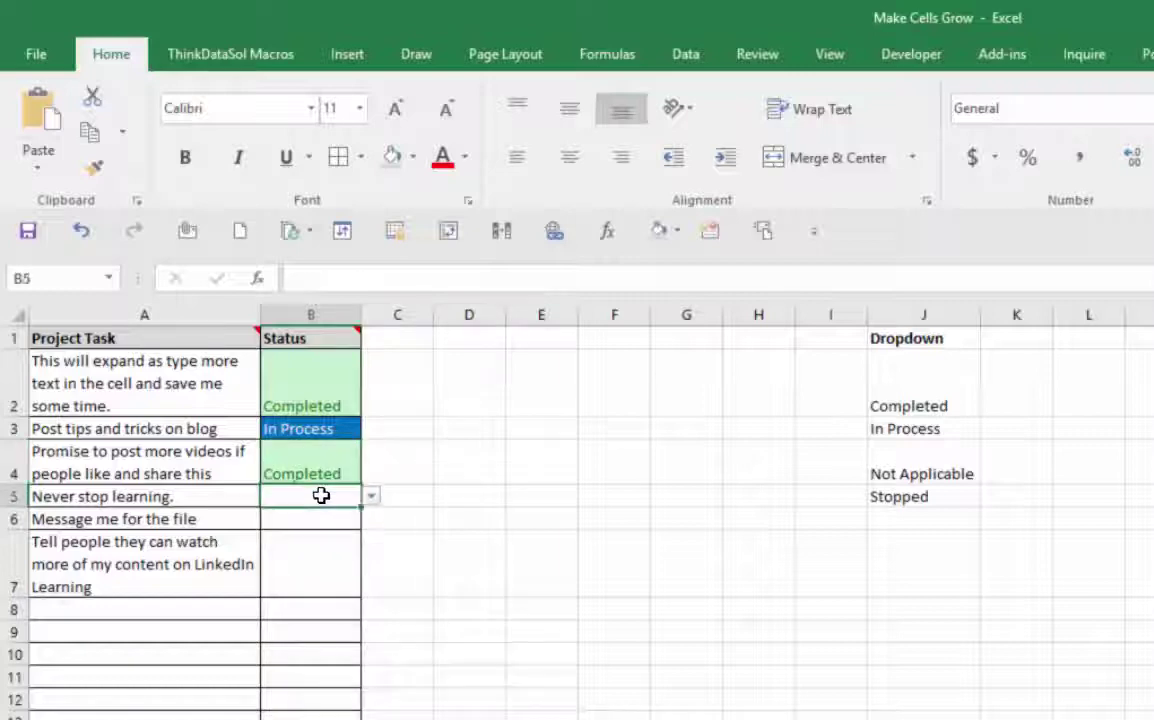
click(372, 497)
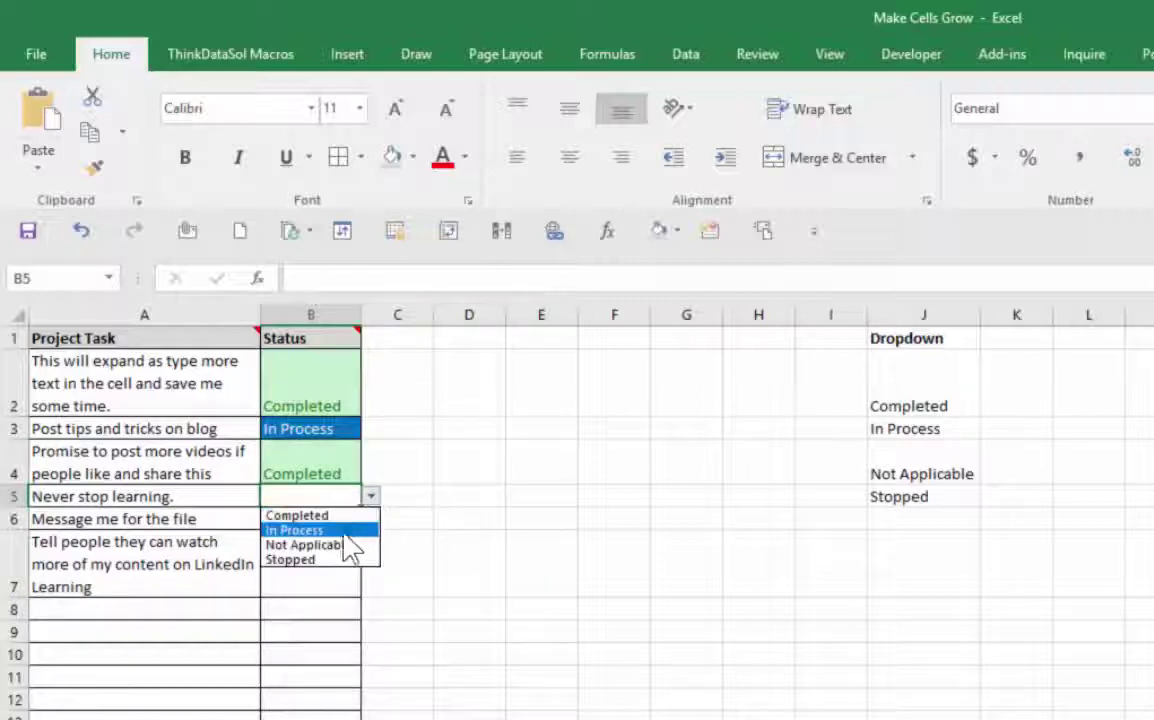
click(370, 535)
click(338, 520)
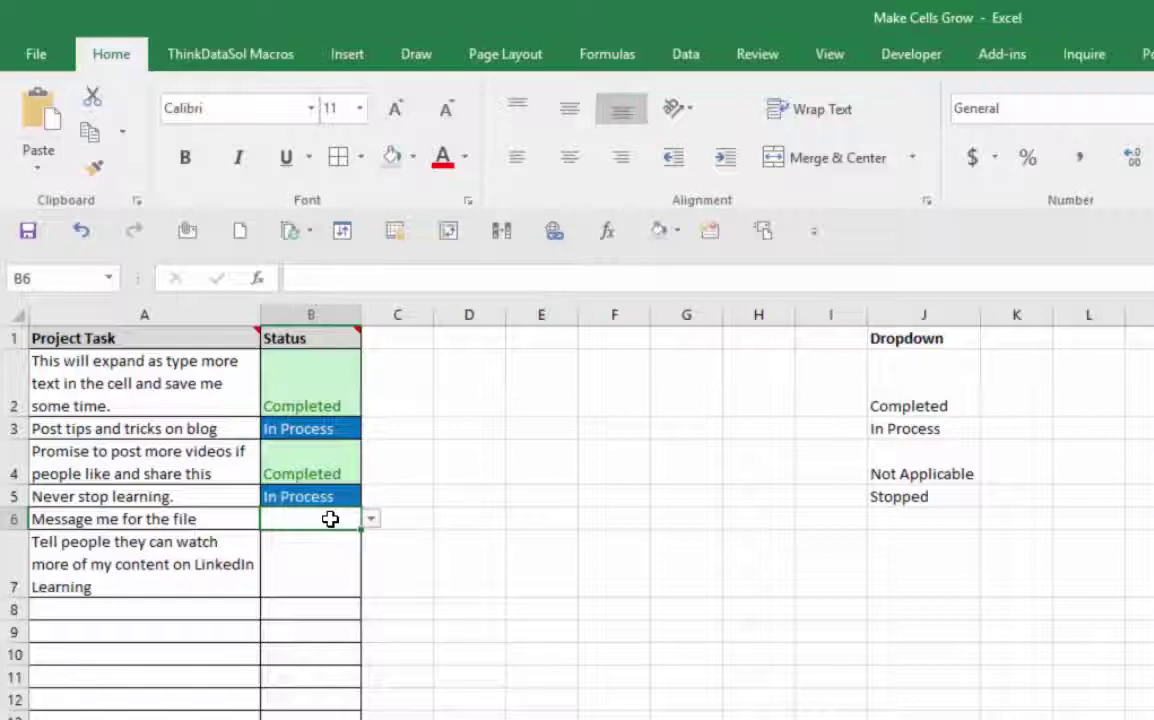
click(371, 520)
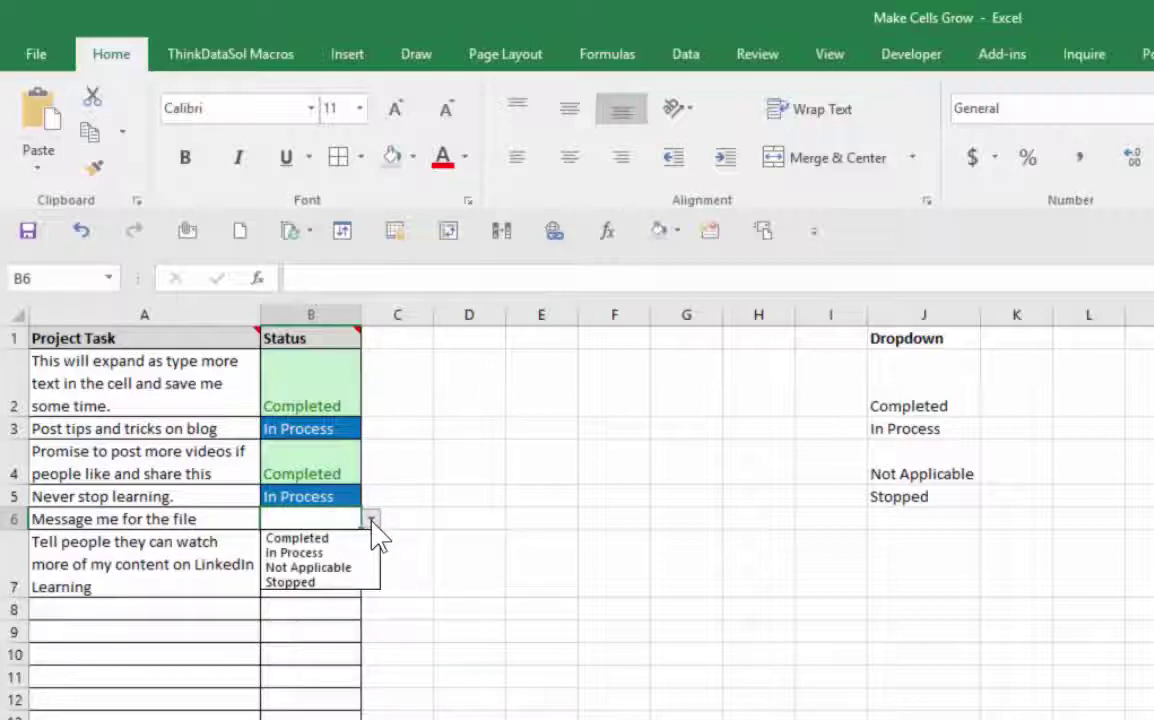
click(337, 567)
click(312, 556)
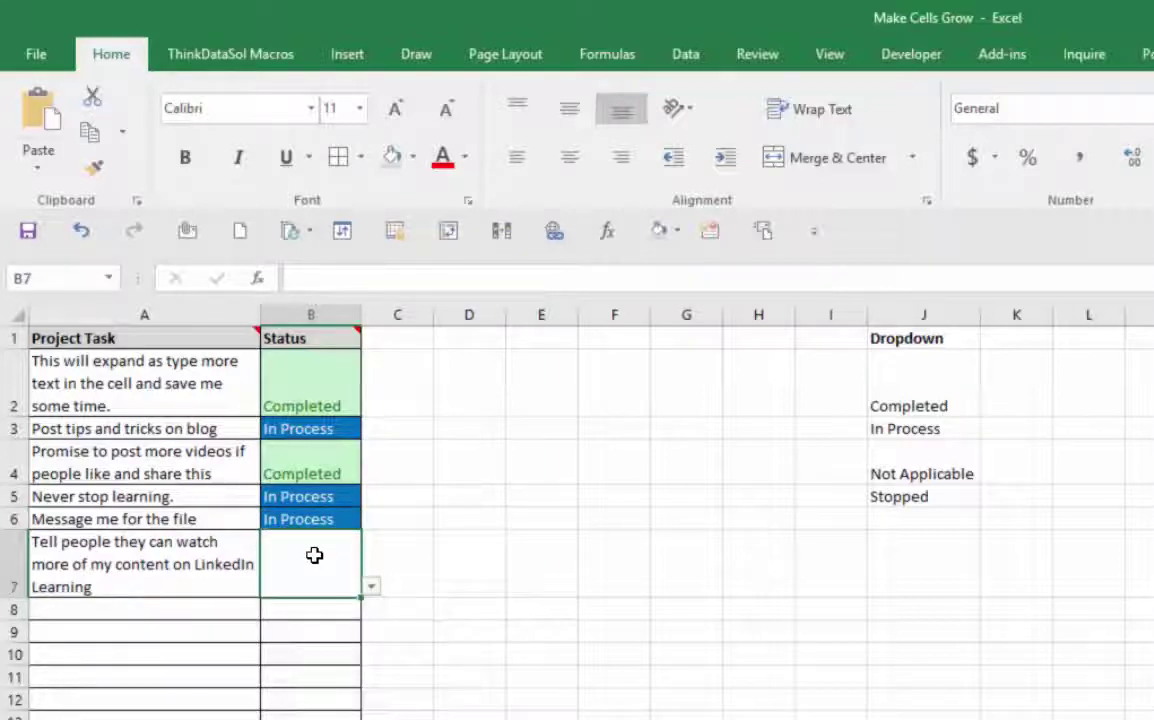
Step: Enter Completed in B7 and add a 'Follow me at' task with the author's social handle in A8
text(Completed)
click(116, 612)
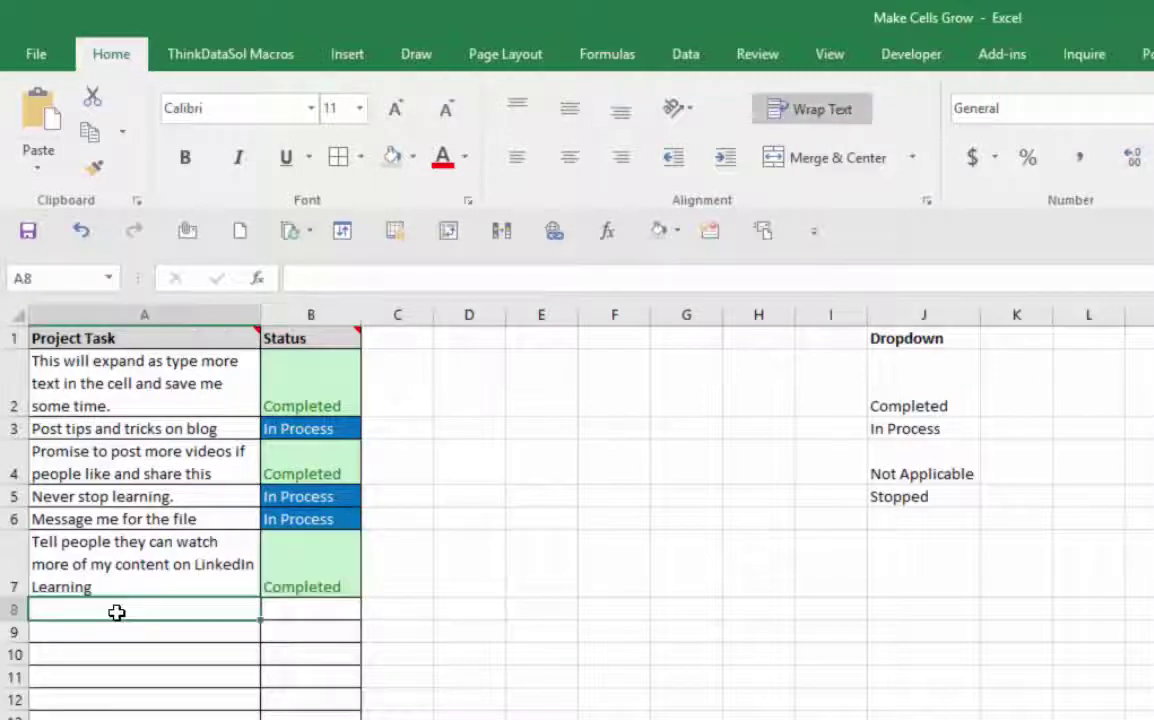
text(Follo)
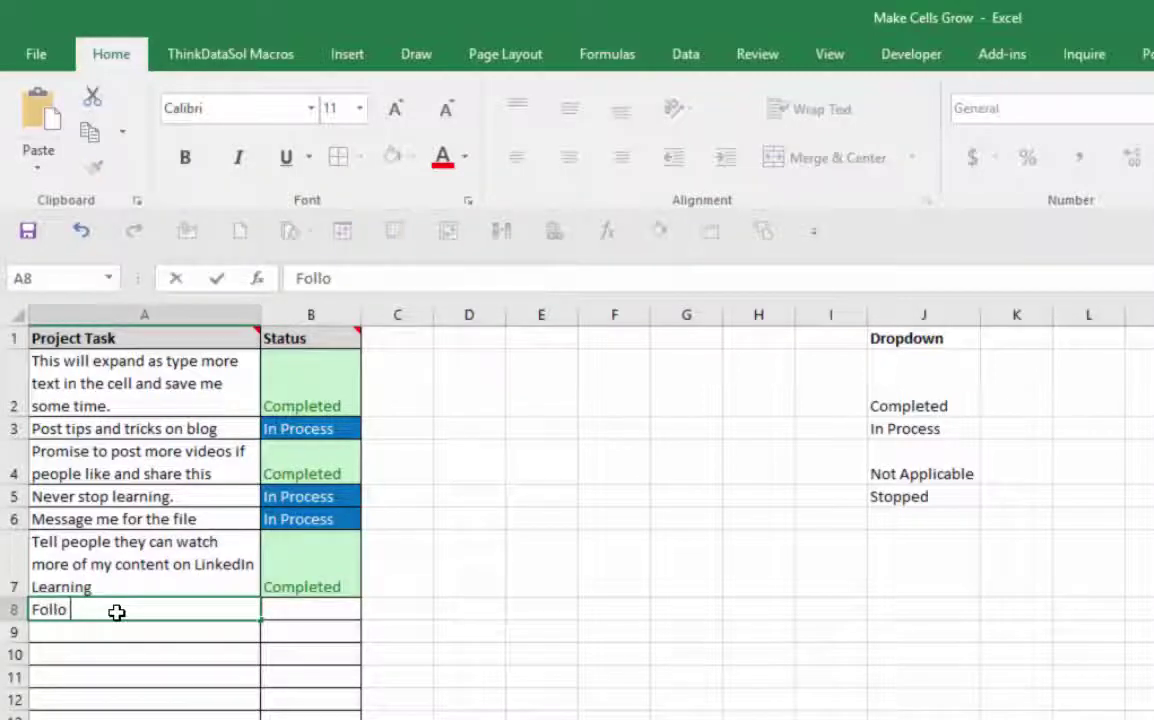
text(w me at)
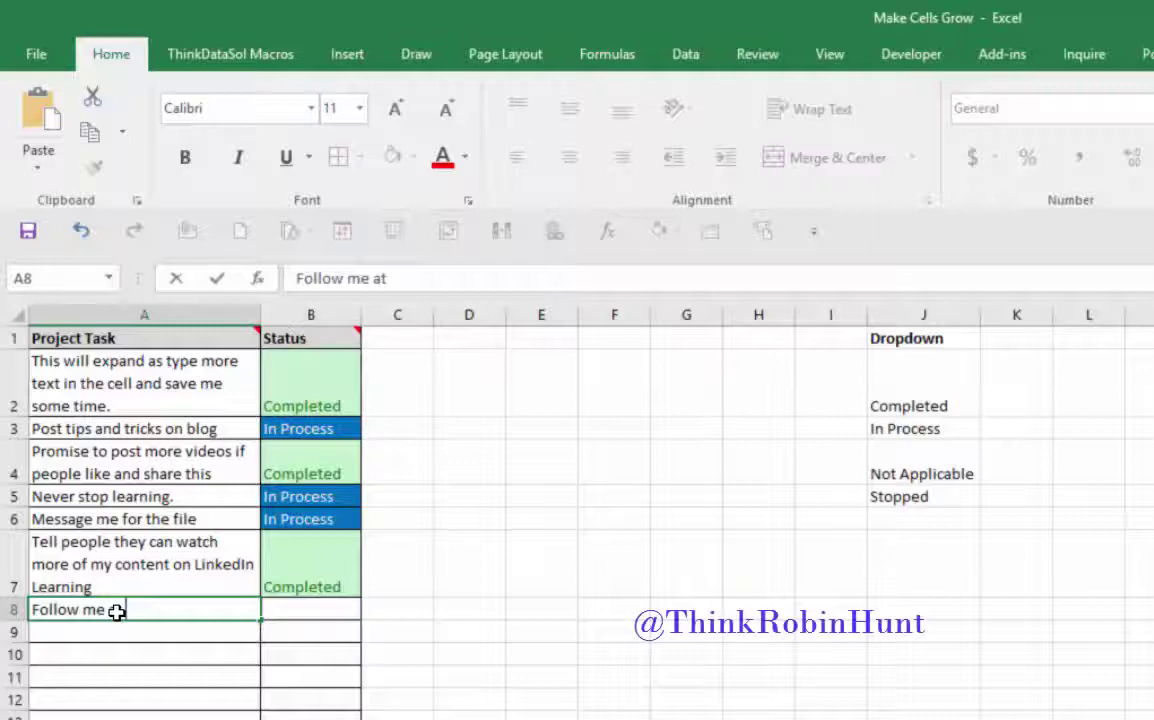
text( @thinkro)
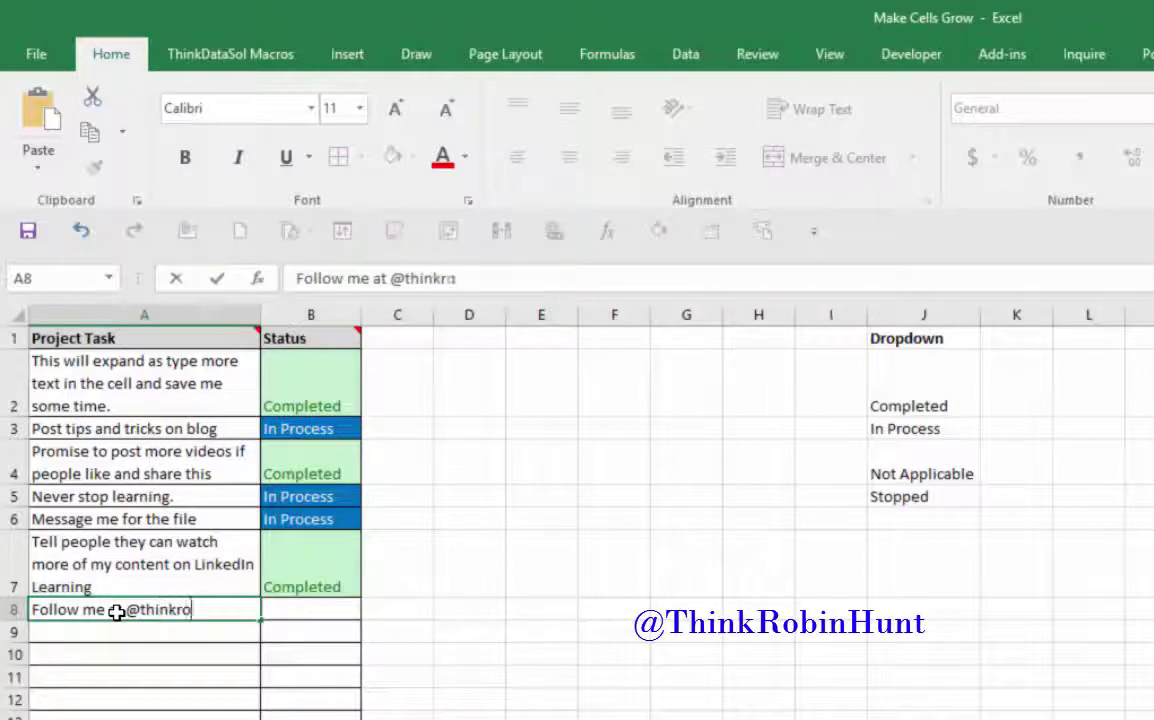
text(binhunt)
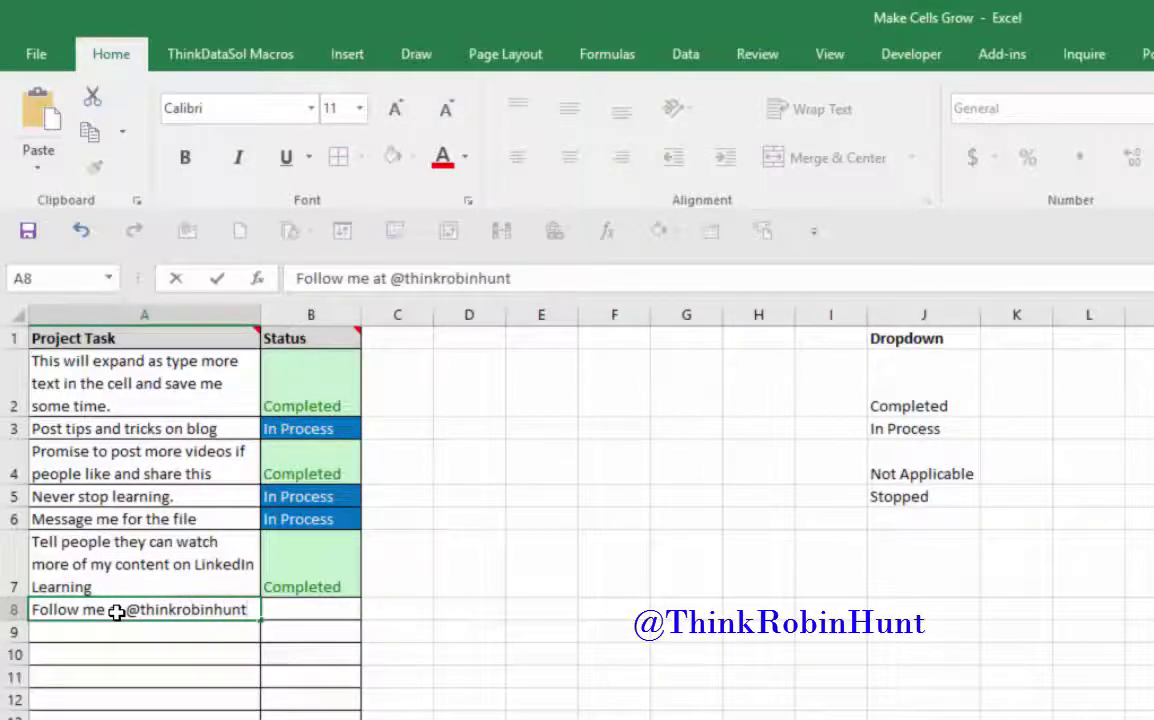
key(Tab)
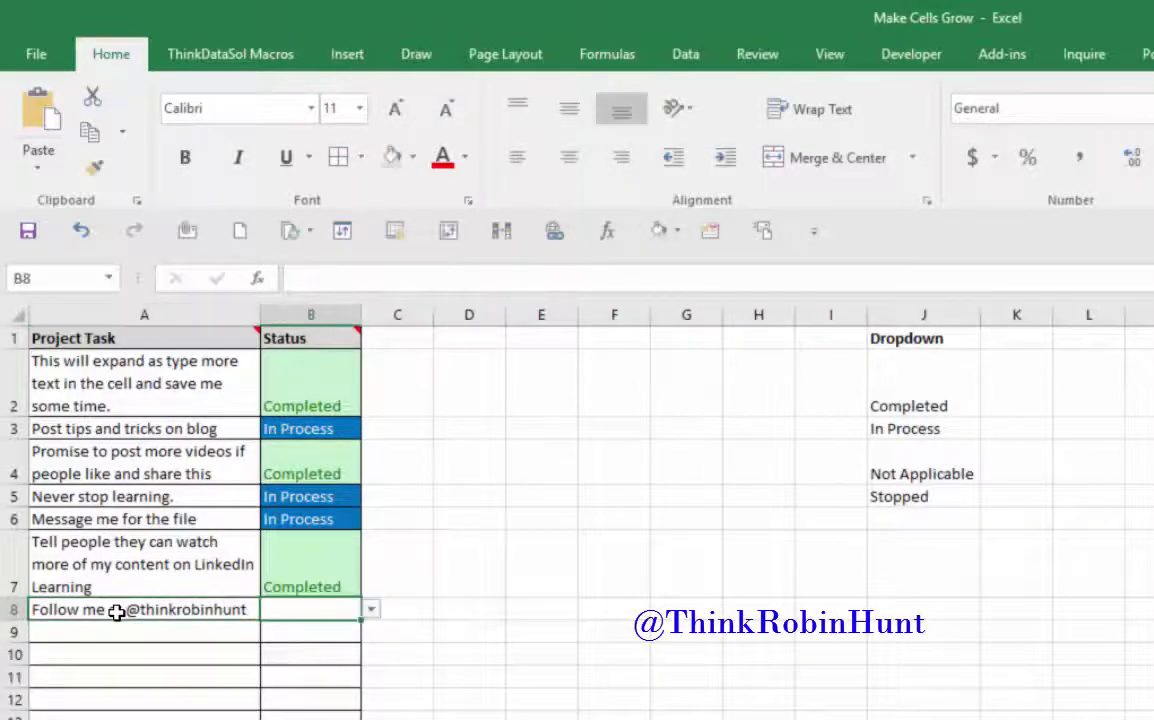
click(371, 609)
key(Escape)
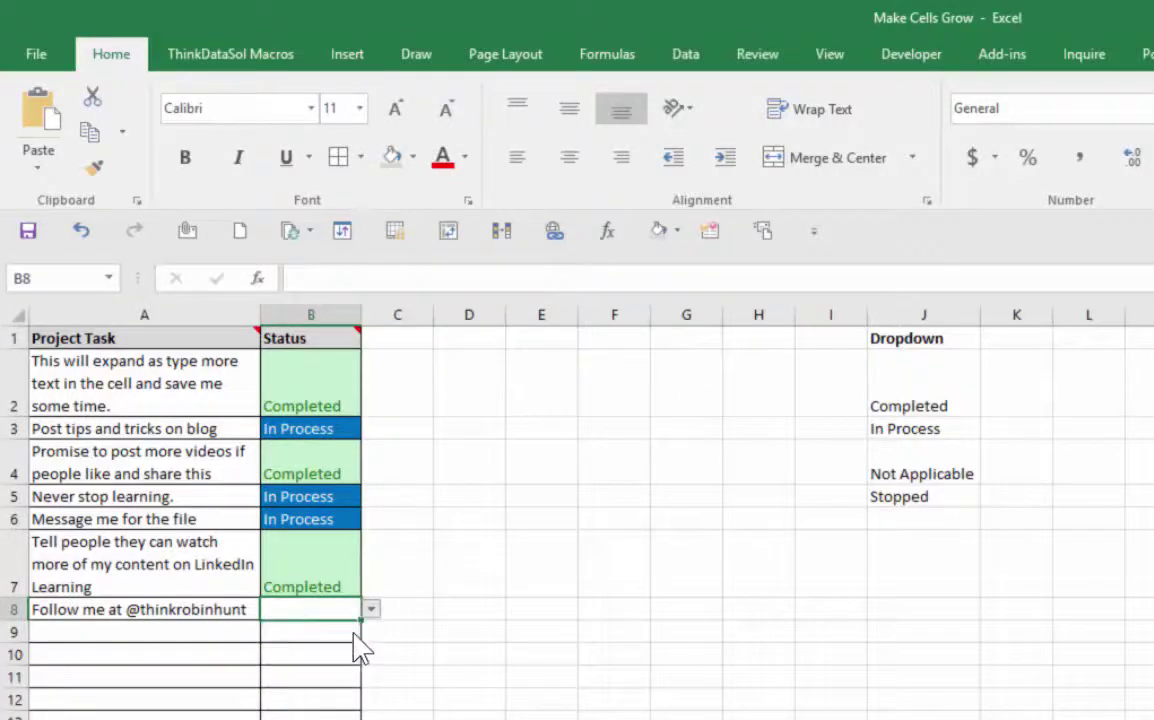